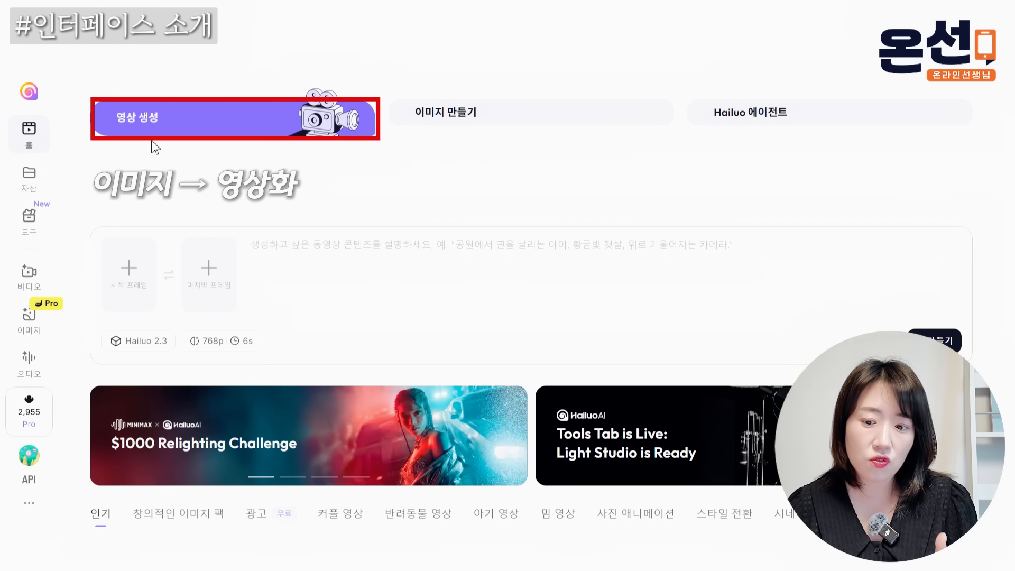
# Step: View the Hailuo 에이전트 creation mode and switch the home screen to 이미지 만들기
pyautogui.click(762, 121)
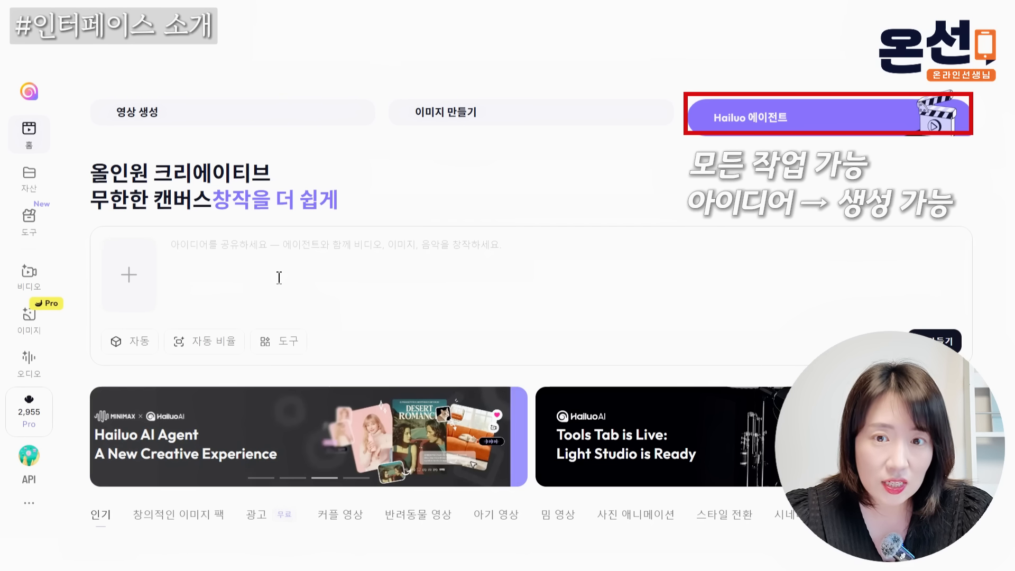
pyautogui.click(532, 118)
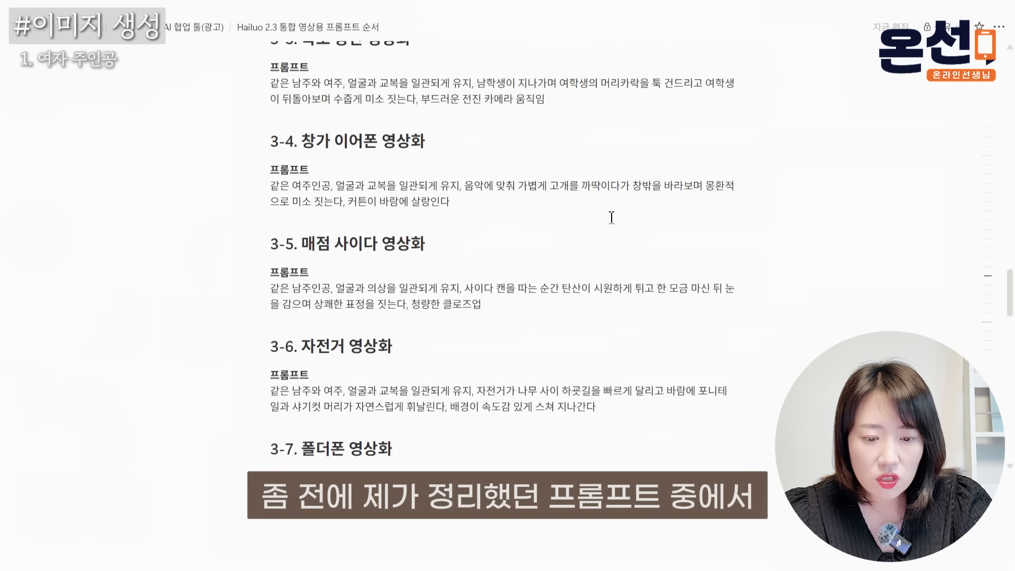
# Step: Copy the prompt under "1-1. 여주 기준 이미지" from the Hailuo 2.3 prompt document
pyautogui.scroll(20, 611, 217)
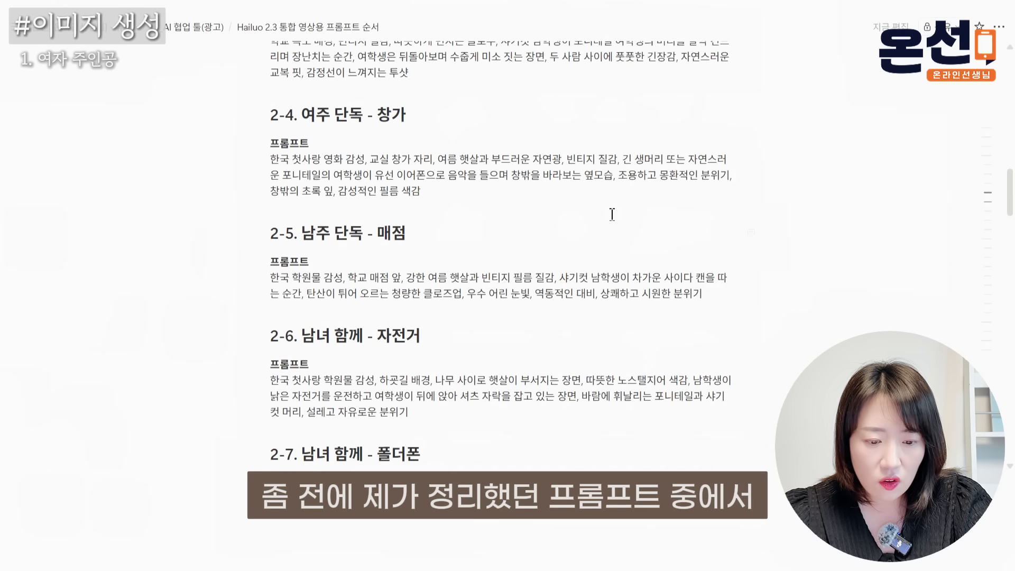
pyautogui.scroll(15, 611, 214)
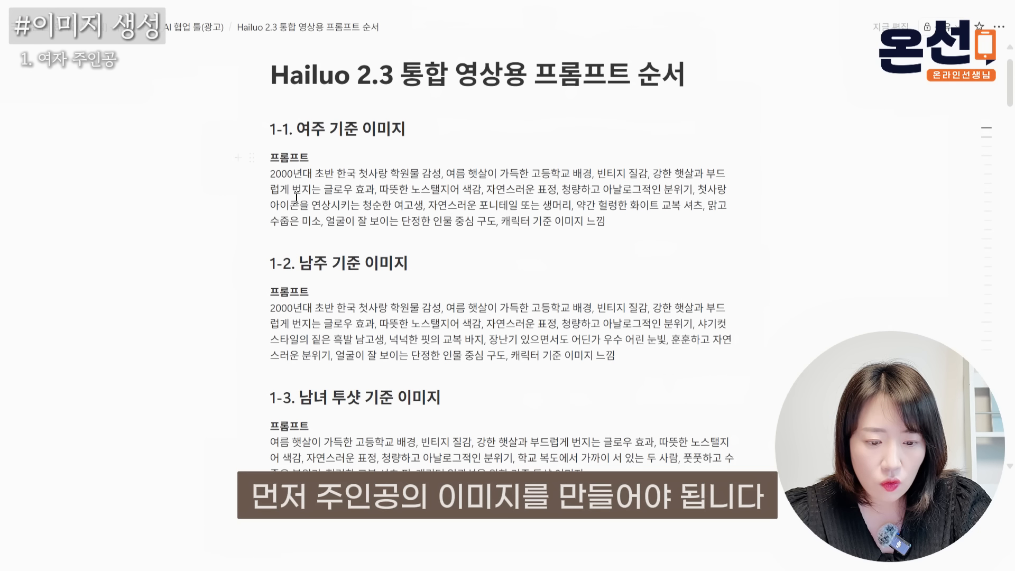
pyautogui.moveTo(272, 174); pyautogui.dragTo(606, 222)
pyautogui.hotkey('ctrl', 'c')
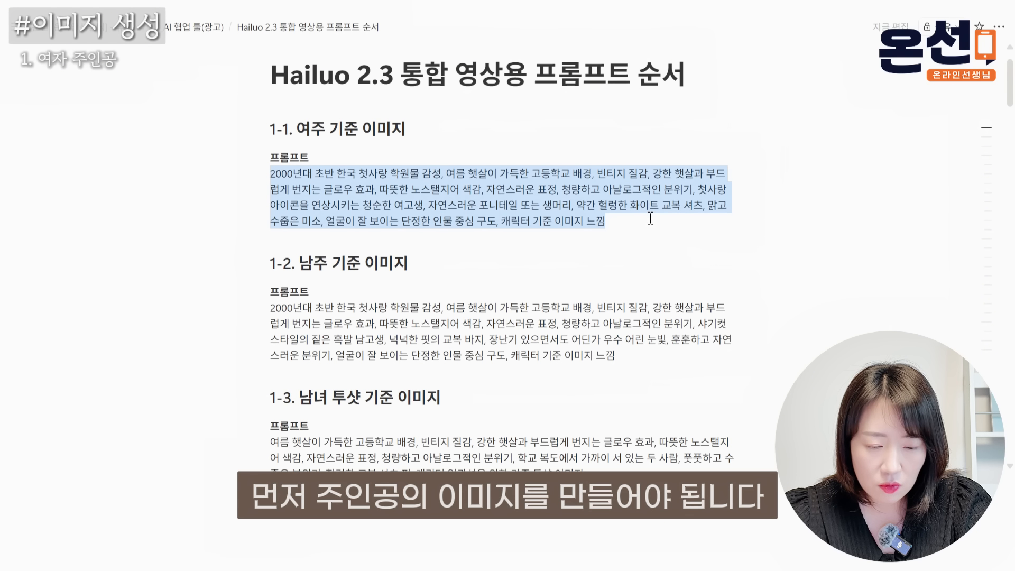
pyautogui.click(505, 217)
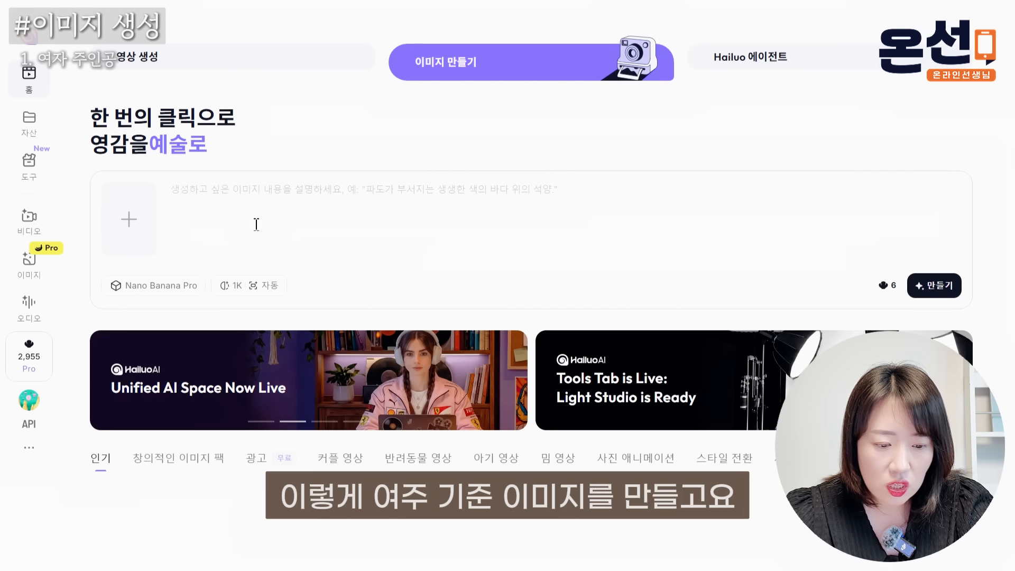
# Step: Paste the copied female lead prompt into the image description in Hailuo AI
pyautogui.click(256, 224)
pyautogui.hotkey('ctrl', 'v')
pyautogui.moveTo(280, 223); pyautogui.dragTo(163, 191)
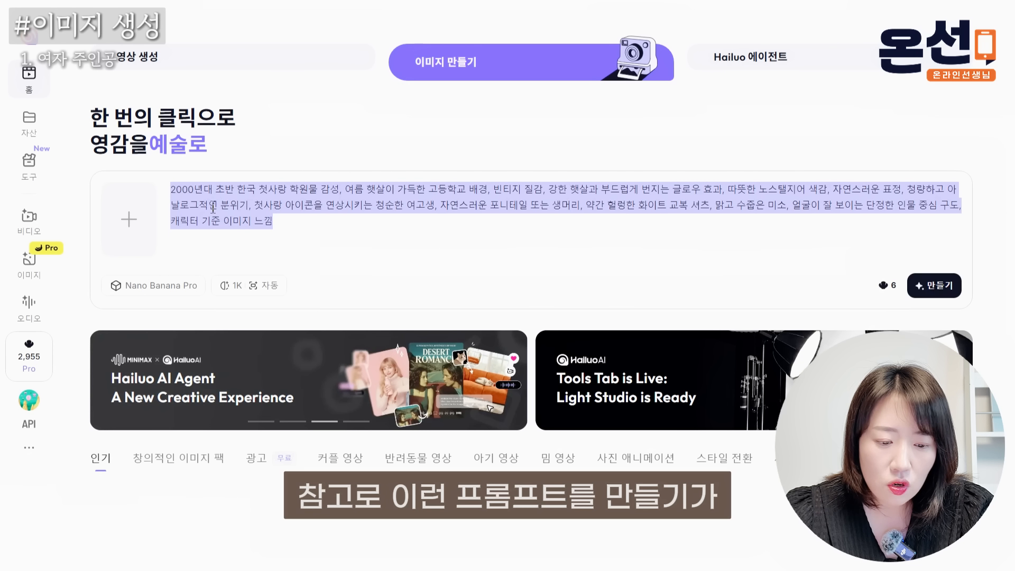
pyautogui.click(362, 242)
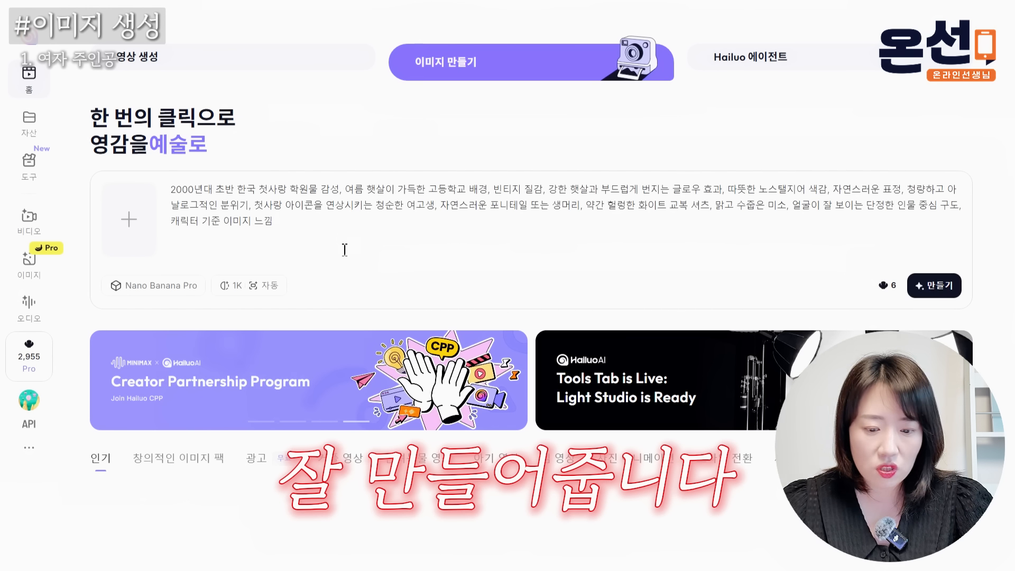
pyautogui.moveTo(343, 238); pyautogui.dragTo(177, 183)
pyautogui.click(364, 230)
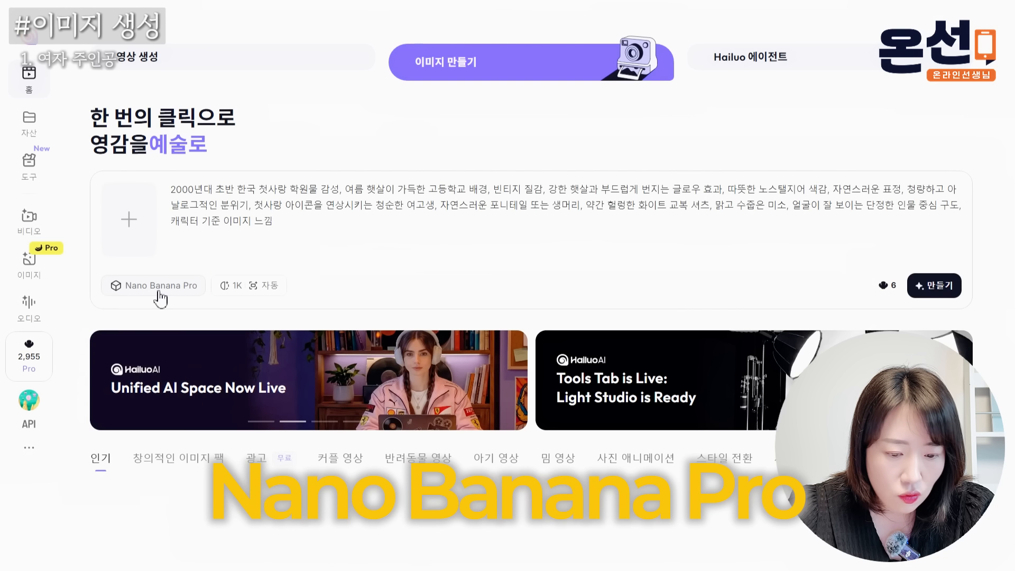
# Step: Generate the female lead image with the Nano Banana Pro model at 1K resolution and 16:9 ratio, and open the generated portrait
pyautogui.click(159, 292)
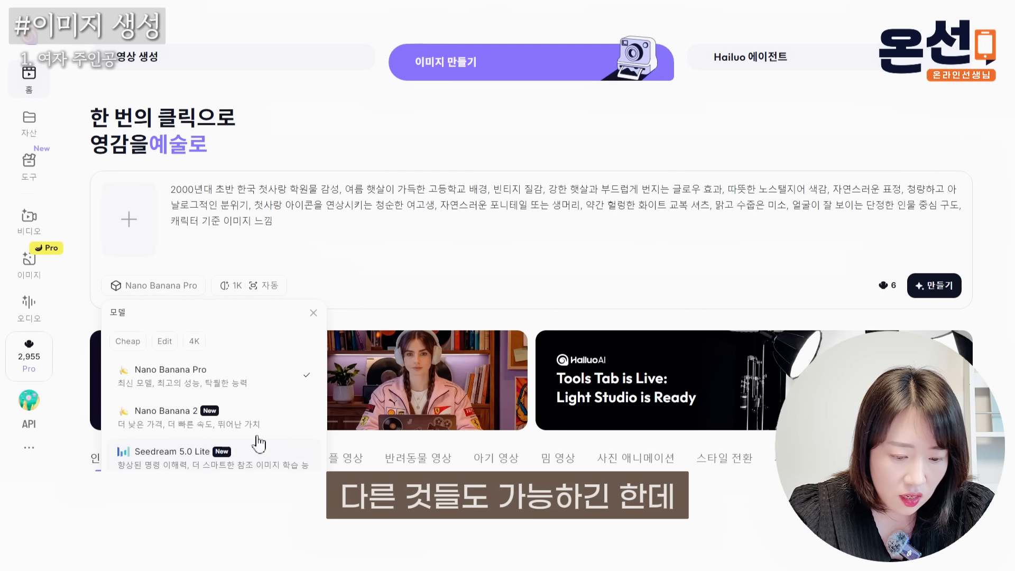
pyautogui.click(267, 370)
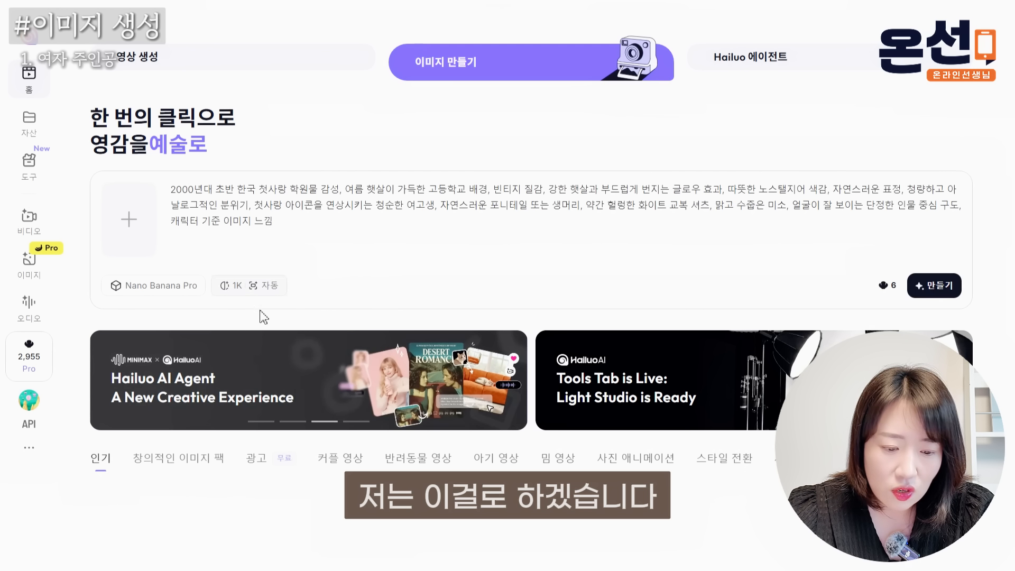
pyautogui.click(231, 290)
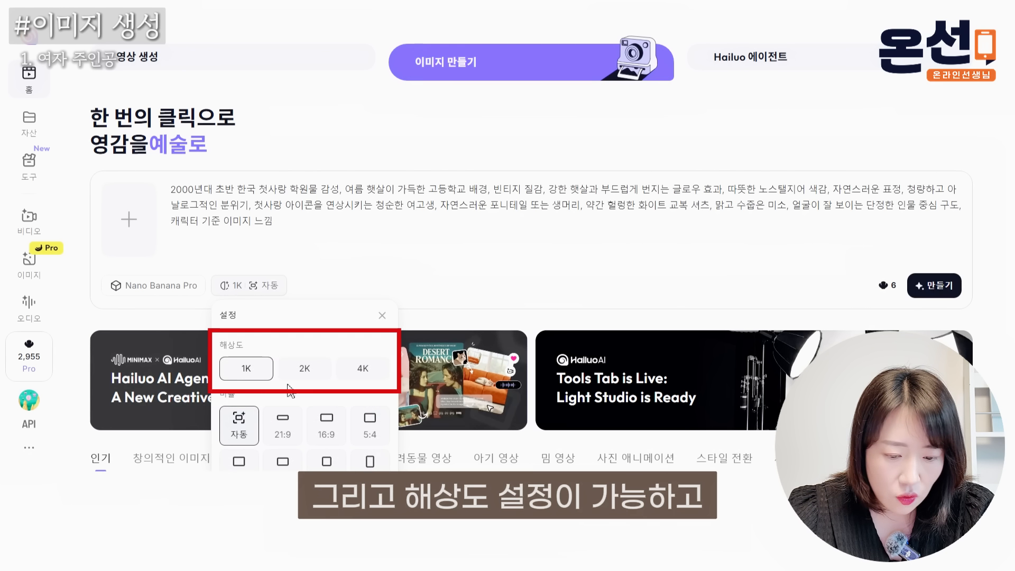
pyautogui.click(374, 376)
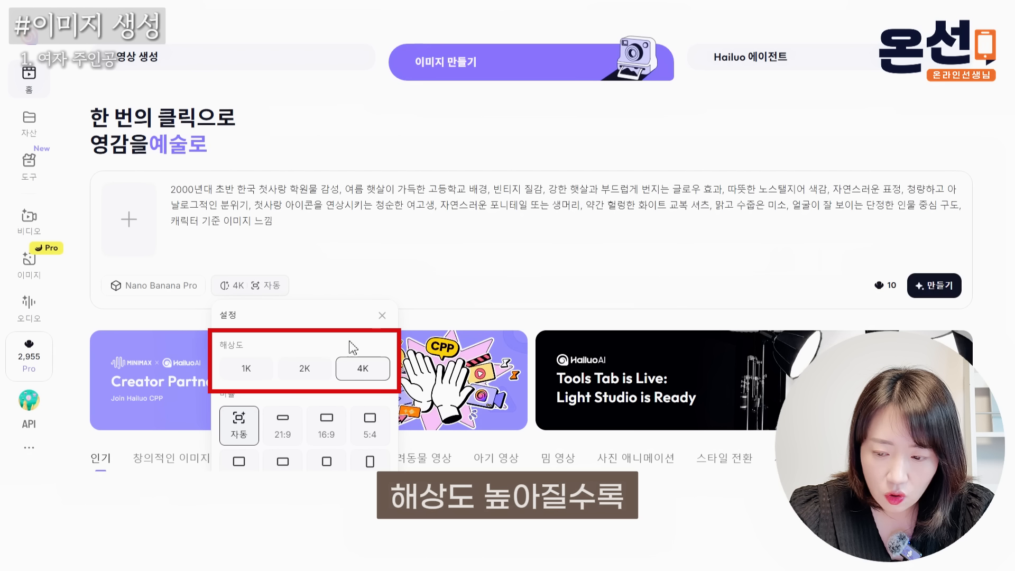
pyautogui.click(229, 376)
pyautogui.click(405, 292)
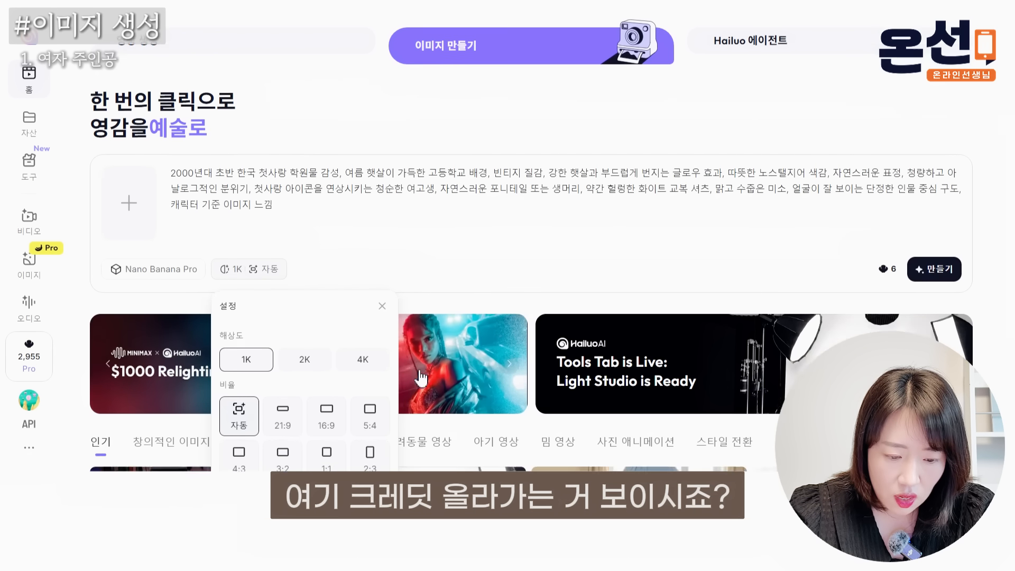
pyautogui.scroll(-1, 421, 378)
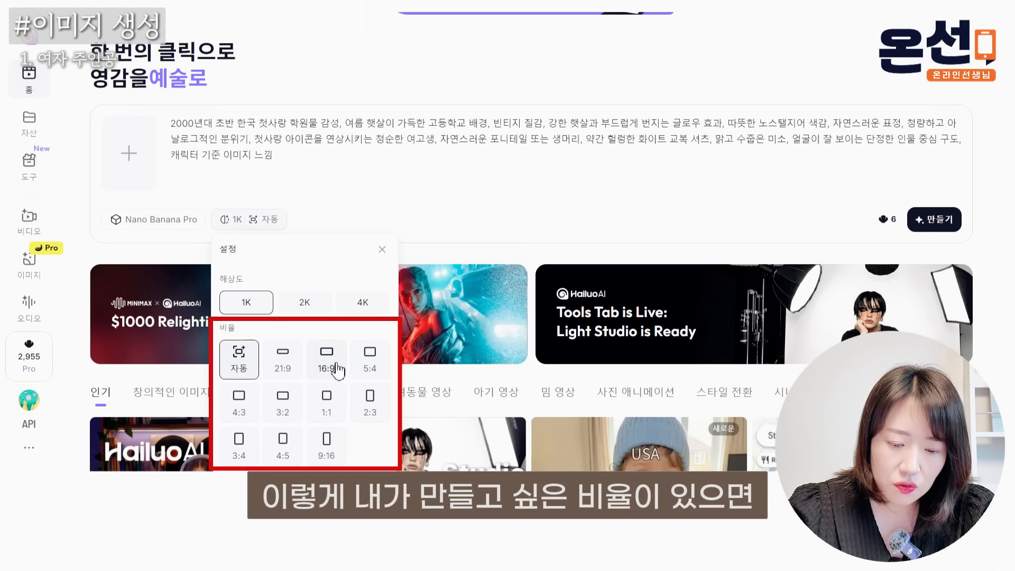
pyautogui.click(327, 360)
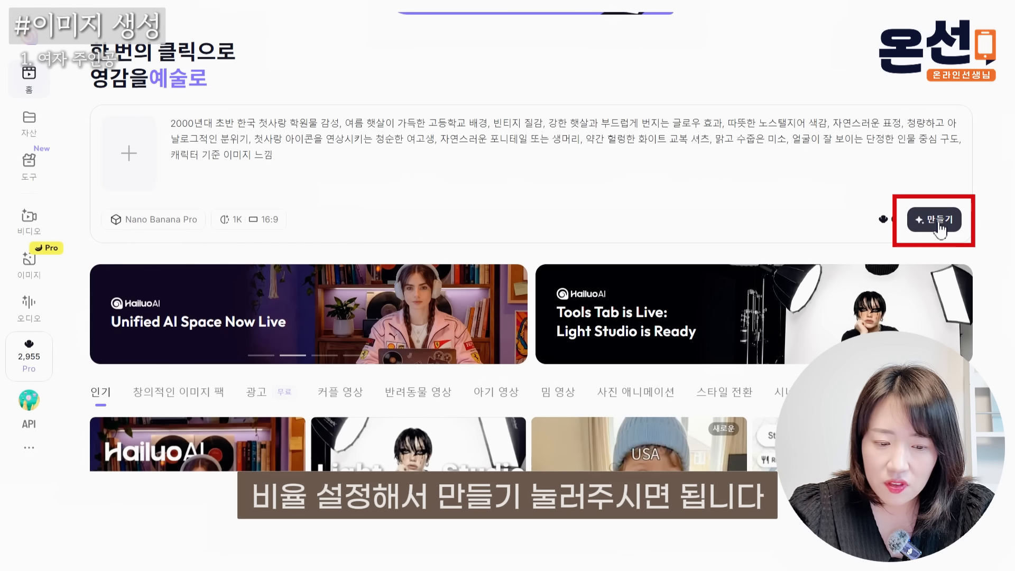
pyautogui.click(939, 227)
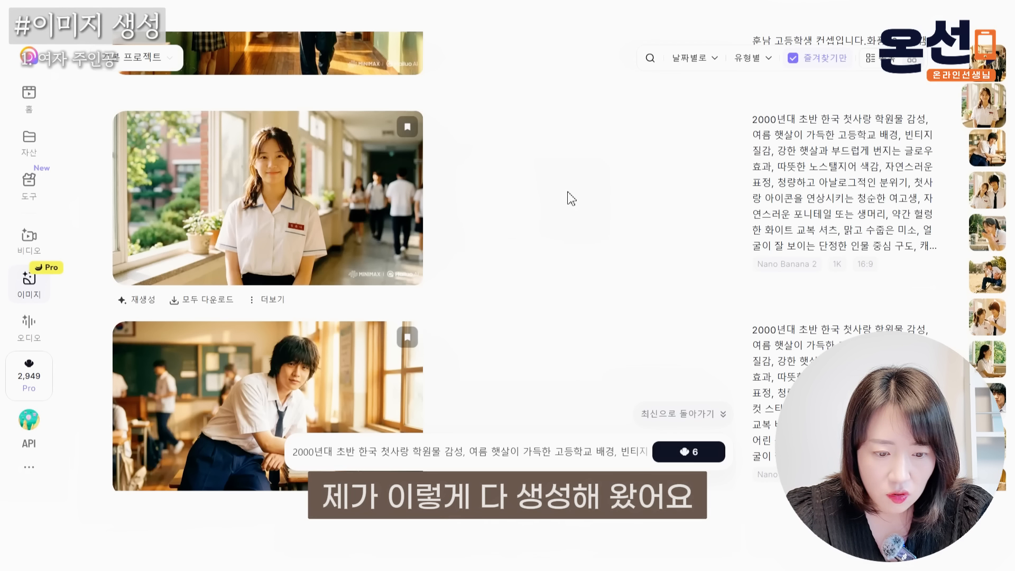
pyautogui.click(402, 205)
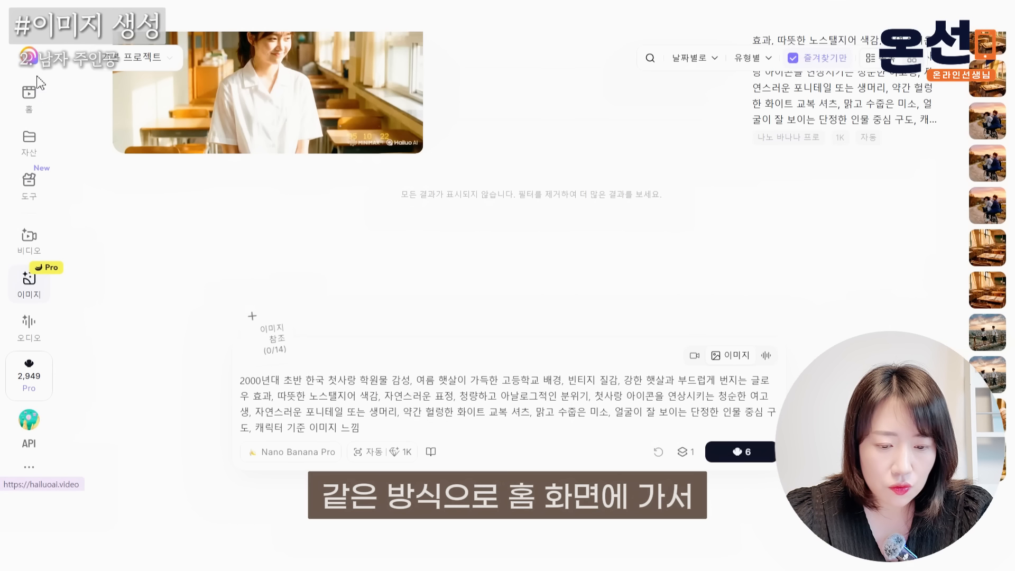
# Step: Replace the home screen's image prompt with the "1-2. 남주 기준 이미지" prompt from the document
pyautogui.click(28, 110)
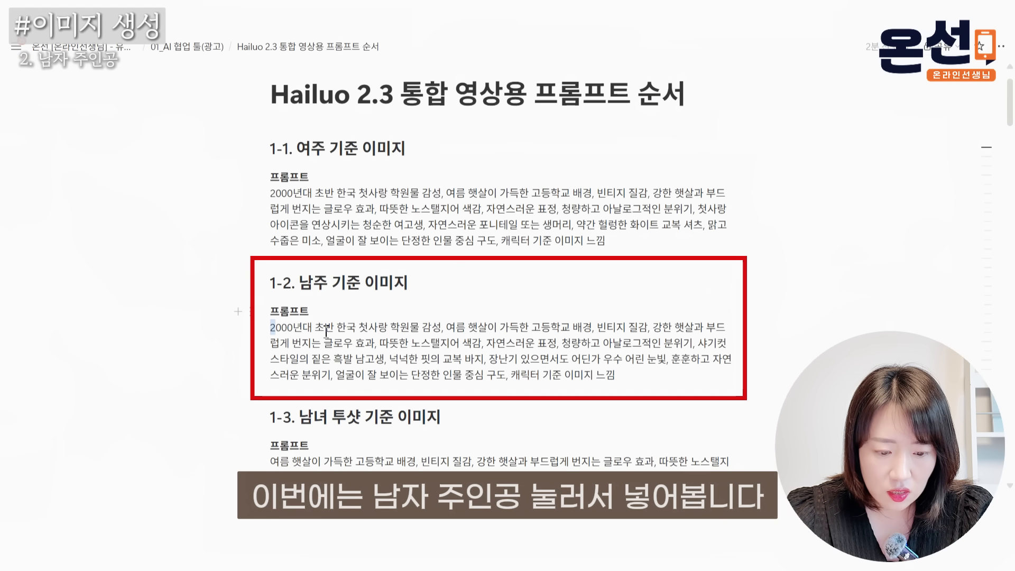
pyautogui.moveTo(270, 322); pyautogui.dragTo(529, 378)
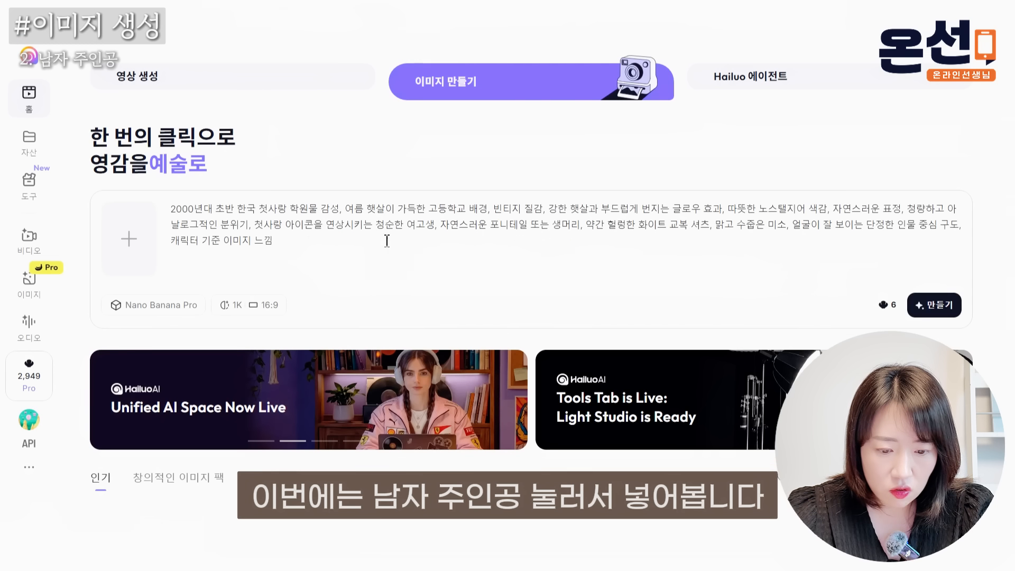
pyautogui.click(385, 234)
pyautogui.hotkey('ctrl', 'a')
pyautogui.write('2000년대 초반 한국 첫사랑 학원물 감성, 여름 햇살이 가득한 고등학교 배경, 빈티지 질감, 강한 햇살과 부드럽게 번지는 글로우 효과, 따뜻한 노스탤지어 색감, 자연스러운 표정, 청량하고 아날로그적인 분위기, 샤기컷 스타일의 짙은 흑발 남고생, 넉넉한 핏의 교복 바지, 장난기 있으면서도 어딘가 우수 어린 눈빛, 훈훈하고 자연스러운 분위기, 얼굴이 잘 보이는 단정한 인물 중심 구도, 캐릭터 기준 이미지 느낌')
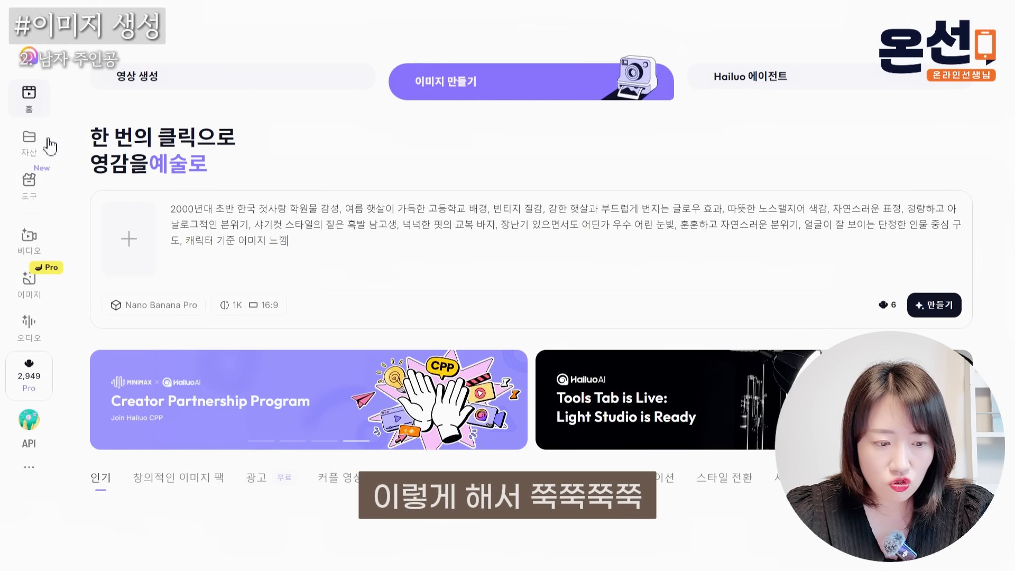
# Step: Open the asset library and look through the female lead, male lead and following generated images
pyautogui.click(29, 146)
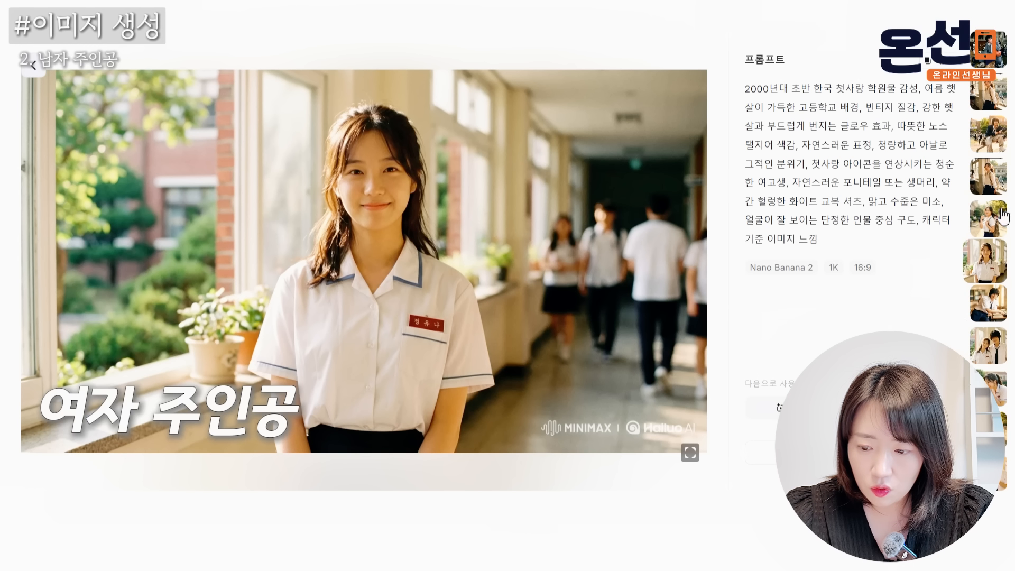
pyautogui.click(988, 303)
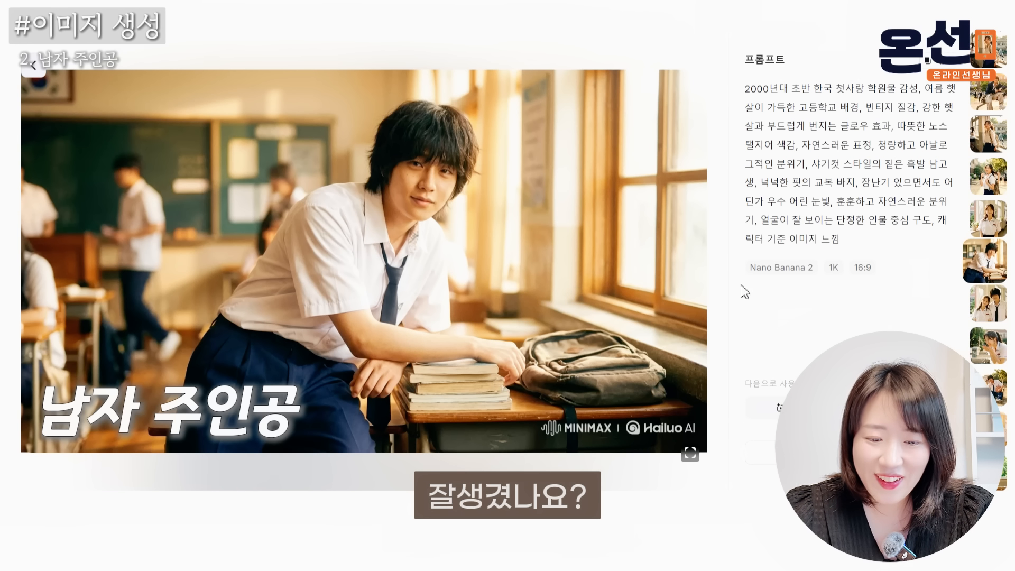
pyautogui.click(988, 303)
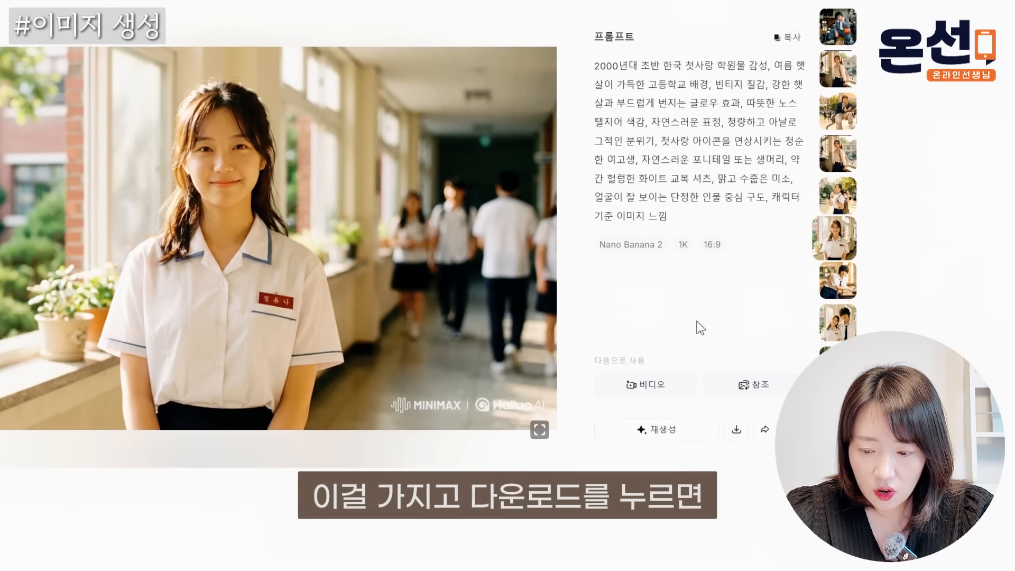
# Step: Download the female lead and male lead images without watermarks, check the saved male image, and leave the image view
pyautogui.click(637, 415)
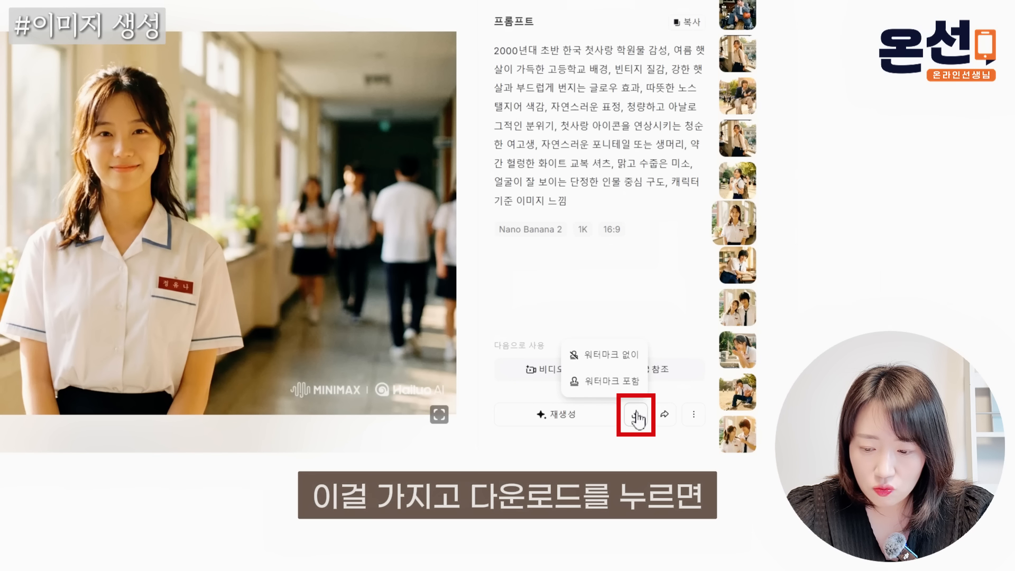
pyautogui.click(624, 358)
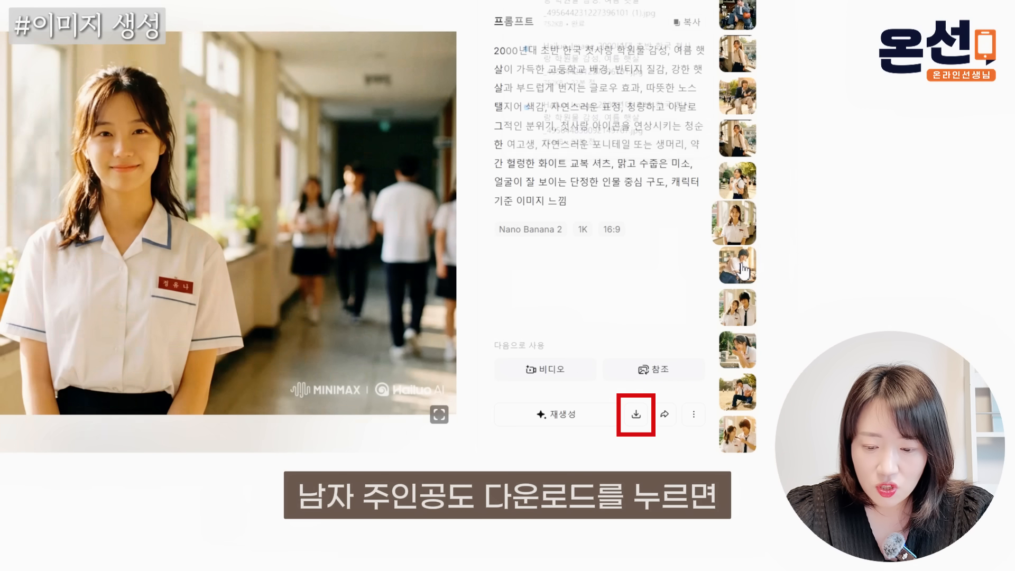
pyautogui.press('Down')
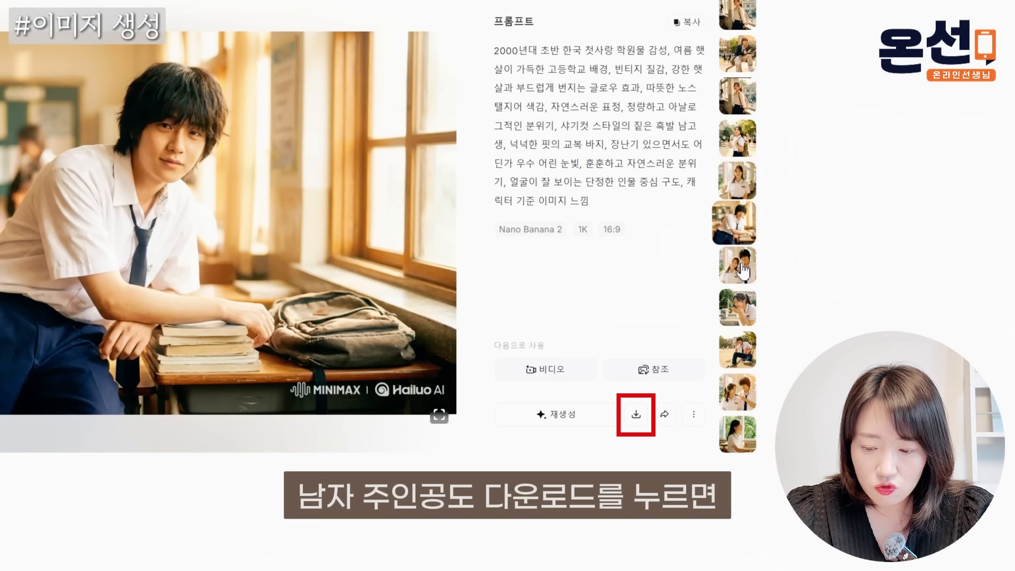
pyautogui.click(641, 415)
pyautogui.click(631, 362)
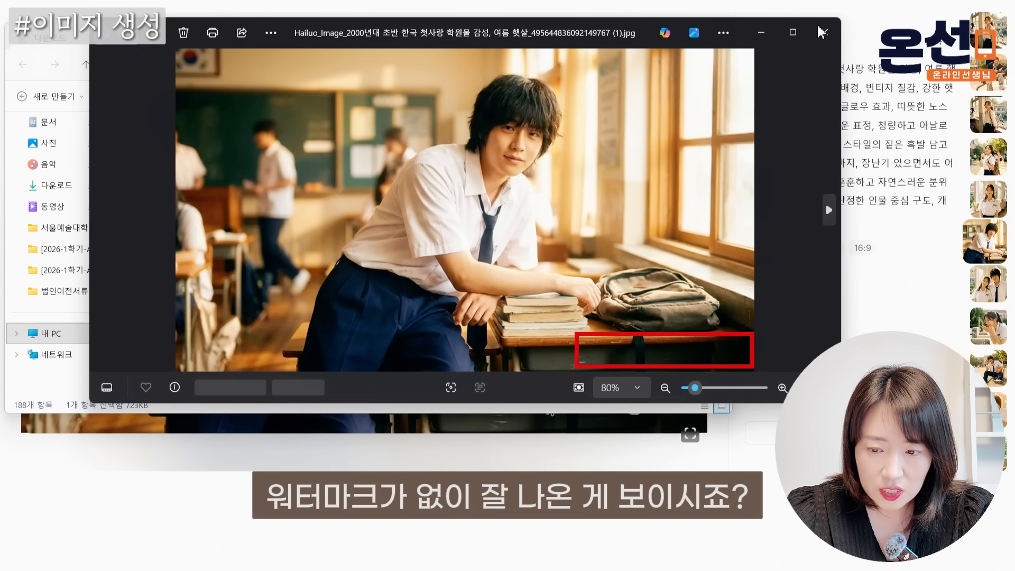
pyautogui.click(800, 33)
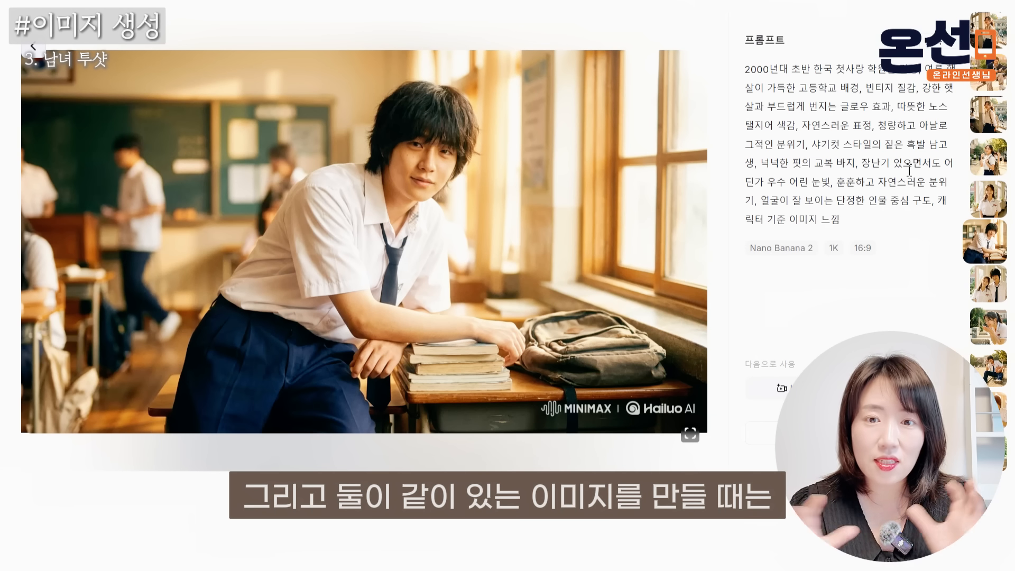
pyautogui.click(33, 47)
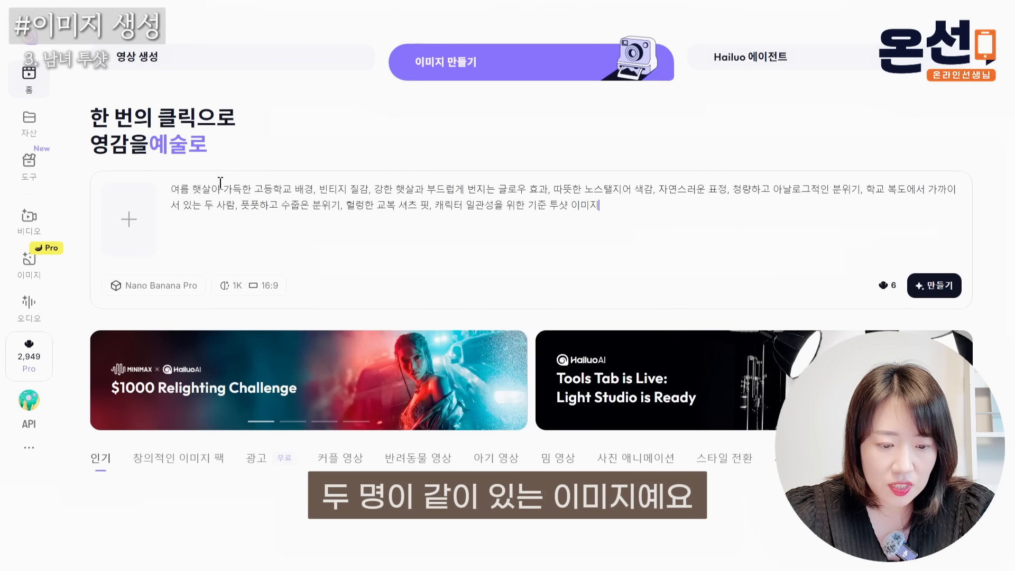
# Step: Examine the two-shot prompt's school setting and the phrase "학교 복도에서 가까이 서 있는 두 사람"
pyautogui.moveTo(254, 192); pyautogui.dragTo(320, 193)
pyautogui.moveTo(750, 190); pyautogui.dragTo(231, 214)
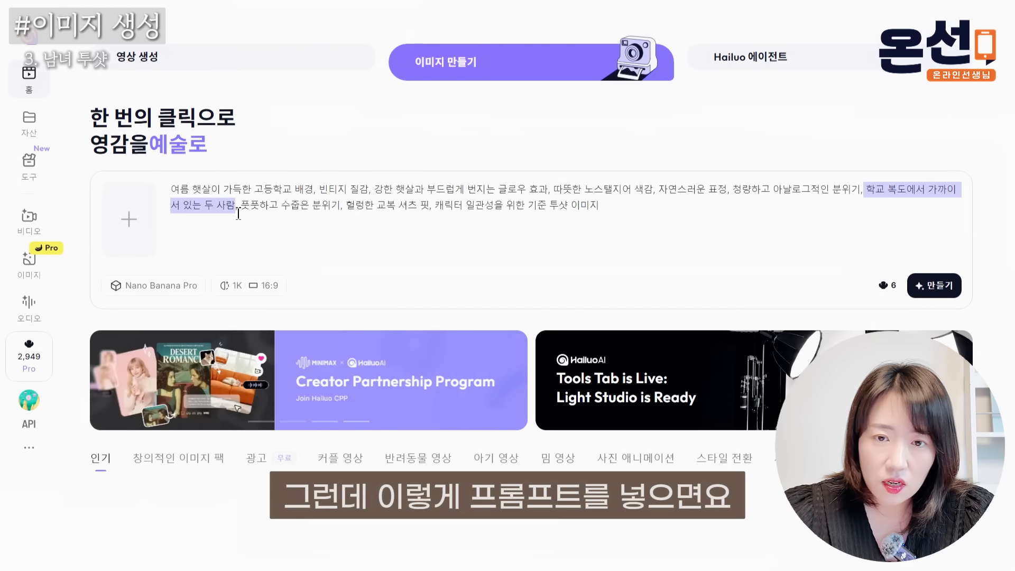
pyautogui.click(645, 204)
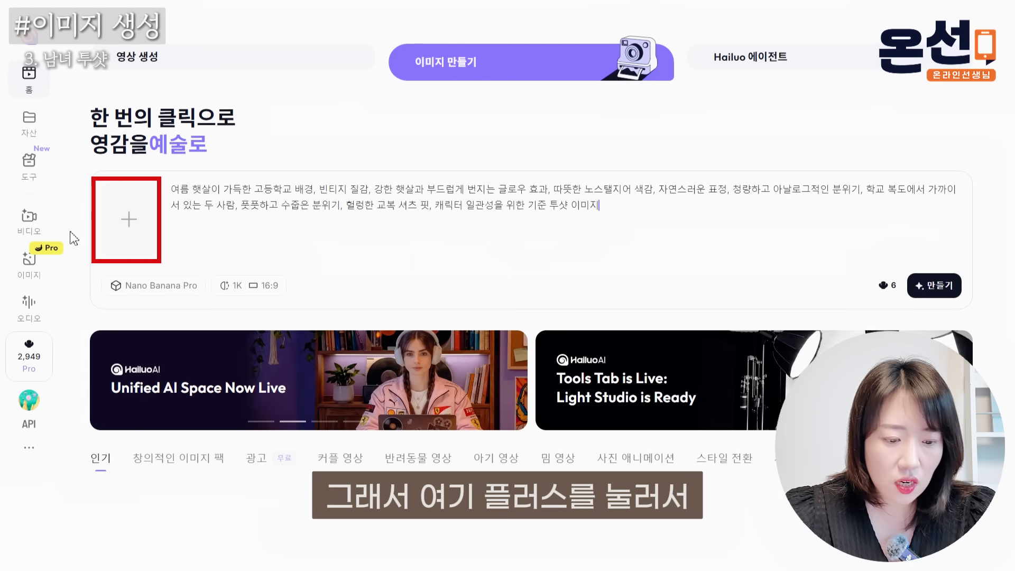
# Step: Attach the downloaded female and male lead images as references for the two-shot prompt
pyautogui.click(117, 232)
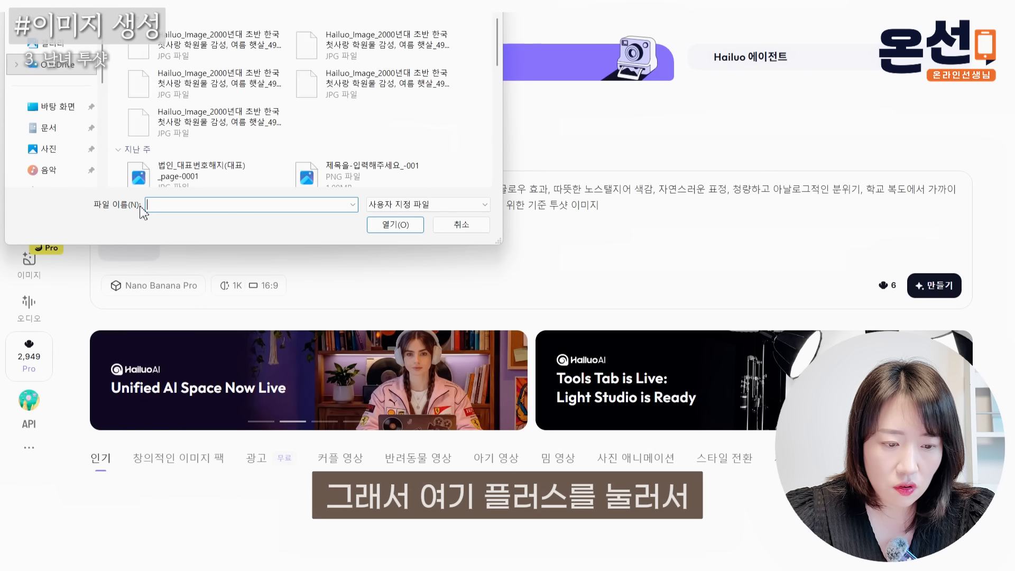
pyautogui.keyDown('ctrl'); pyautogui.click(239, 87); pyautogui.keyUp('ctrl')
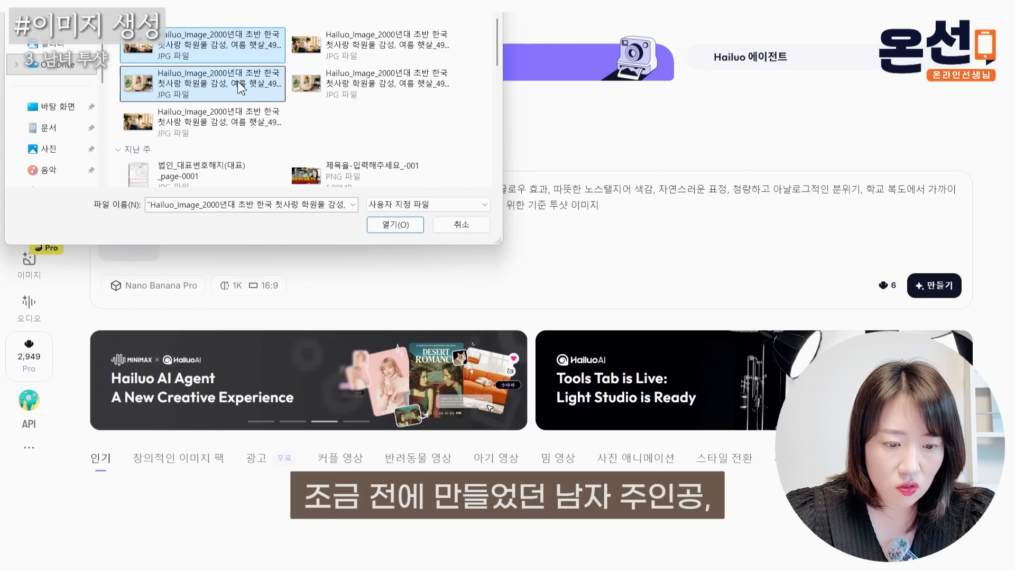
pyautogui.click(407, 229)
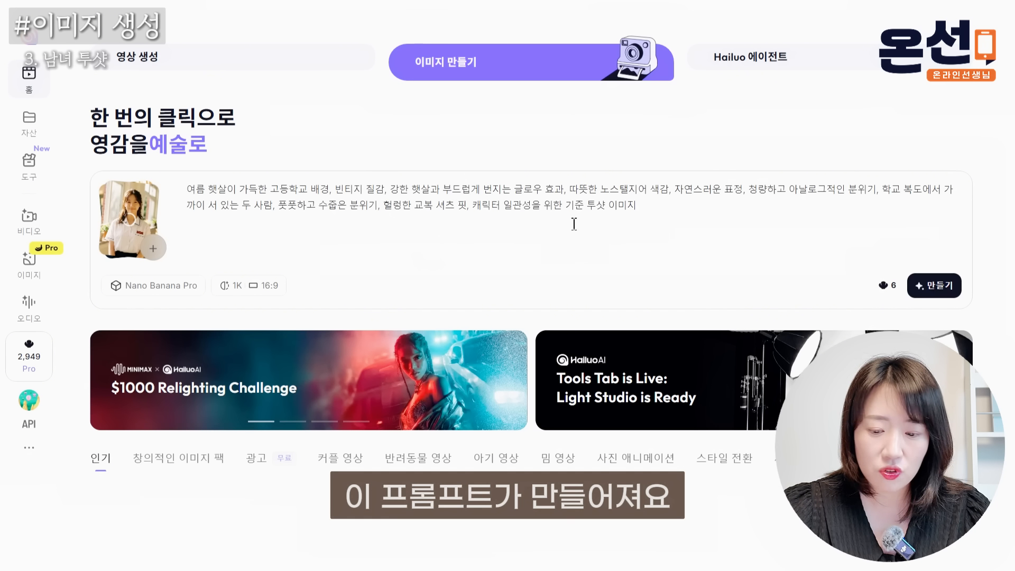
# Step: Generate the two-shot reference image at 1K in 16:9, and review the scene image order in the prompt document
pyautogui.click(937, 285)
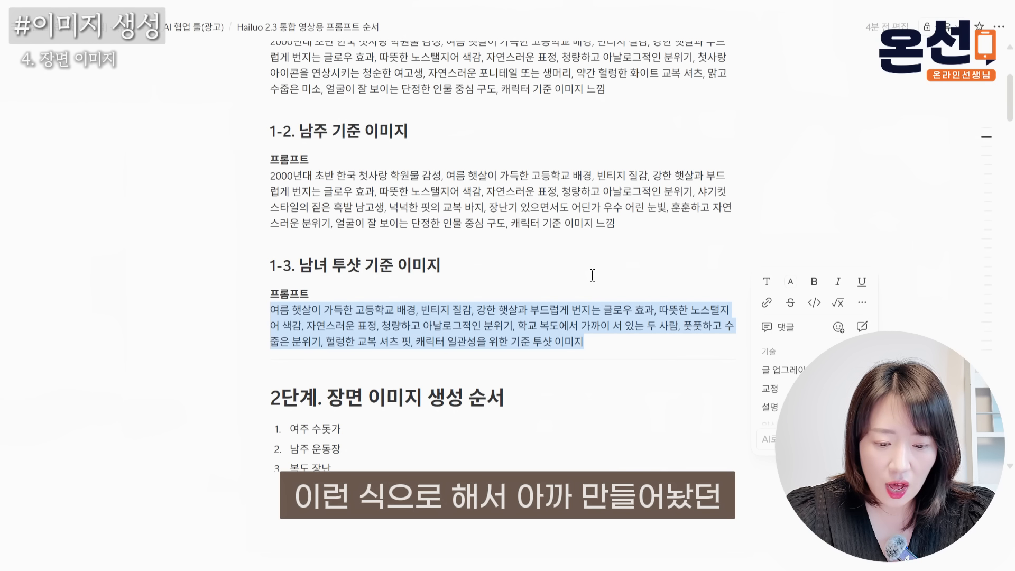
pyautogui.scroll(-5, 456, 121)
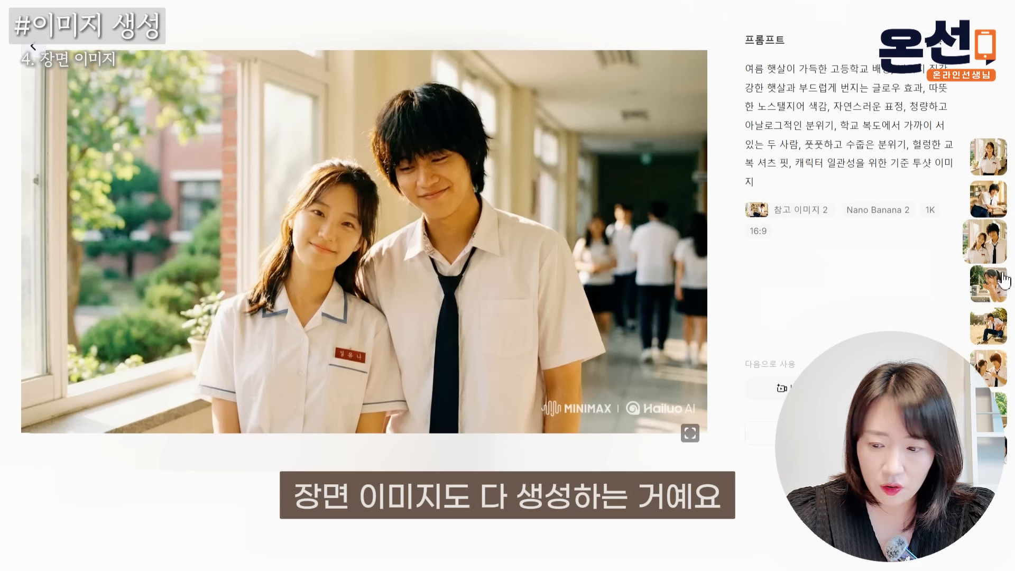
# Step: Examine the schoolyard faucet scene and the male lead's basketball scene, together with the prompt and reference image used for each
pyautogui.click(996, 296)
pyautogui.moveTo(753, 231)
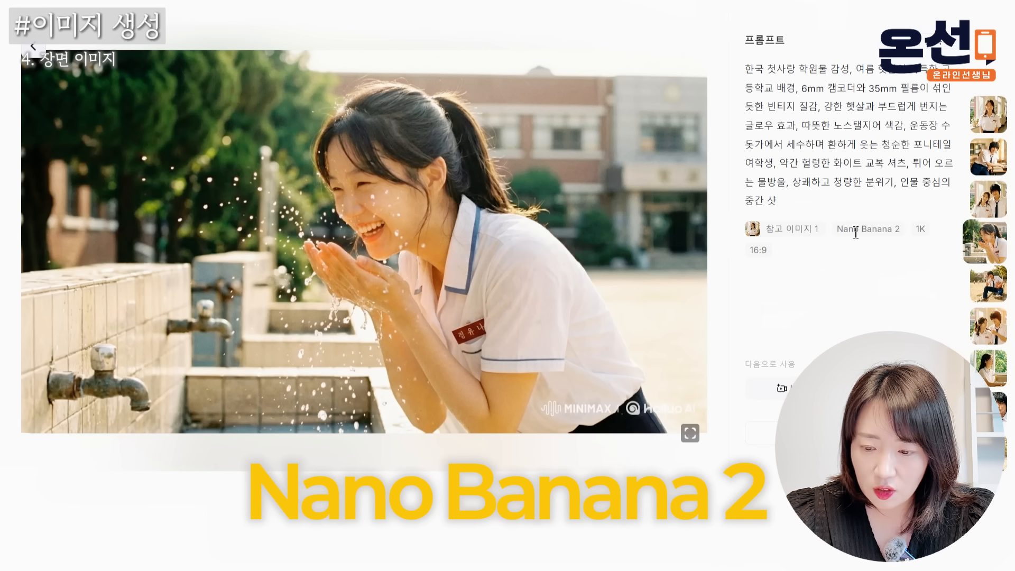
pyautogui.moveTo(745, 68); pyautogui.dragTo(799, 201)
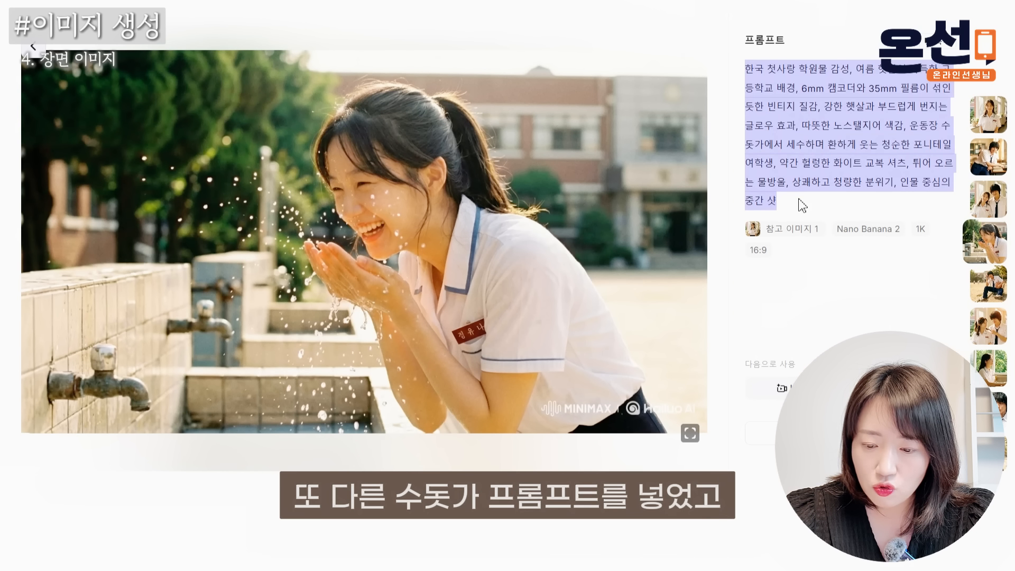
pyautogui.click(801, 205)
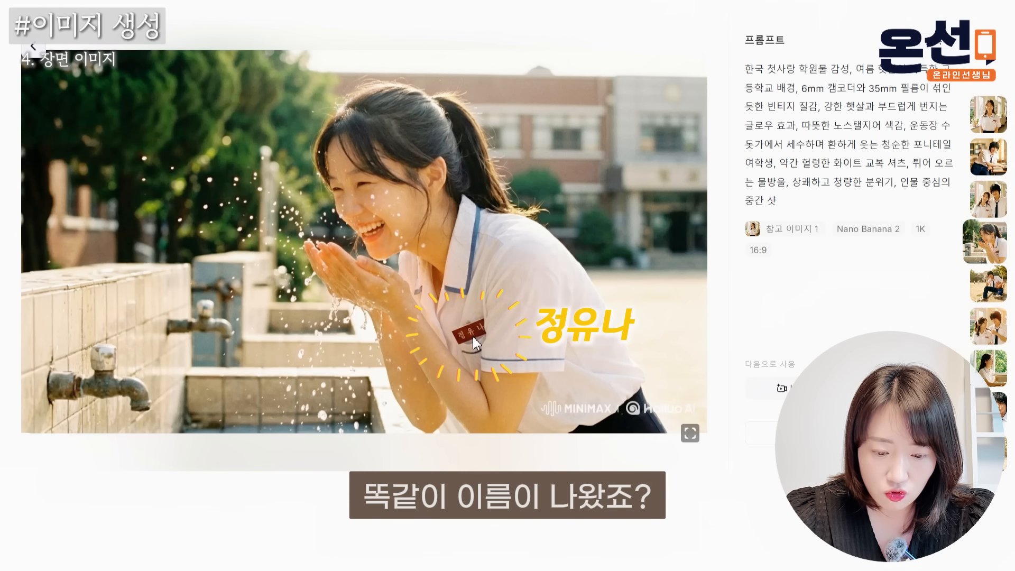
pyautogui.click(988, 285)
pyautogui.moveTo(755, 69); pyautogui.dragTo(857, 183)
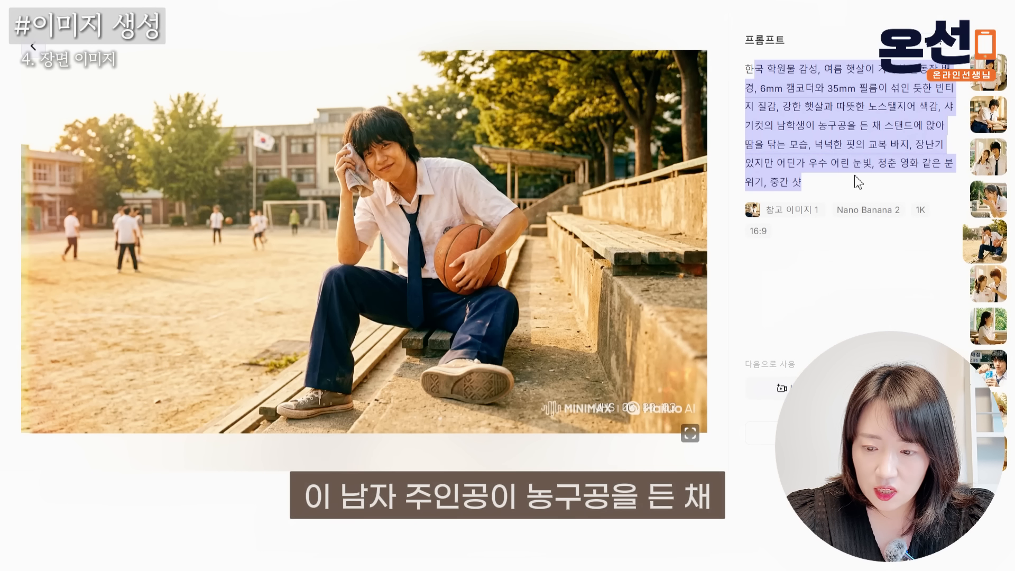
pyautogui.click(857, 182)
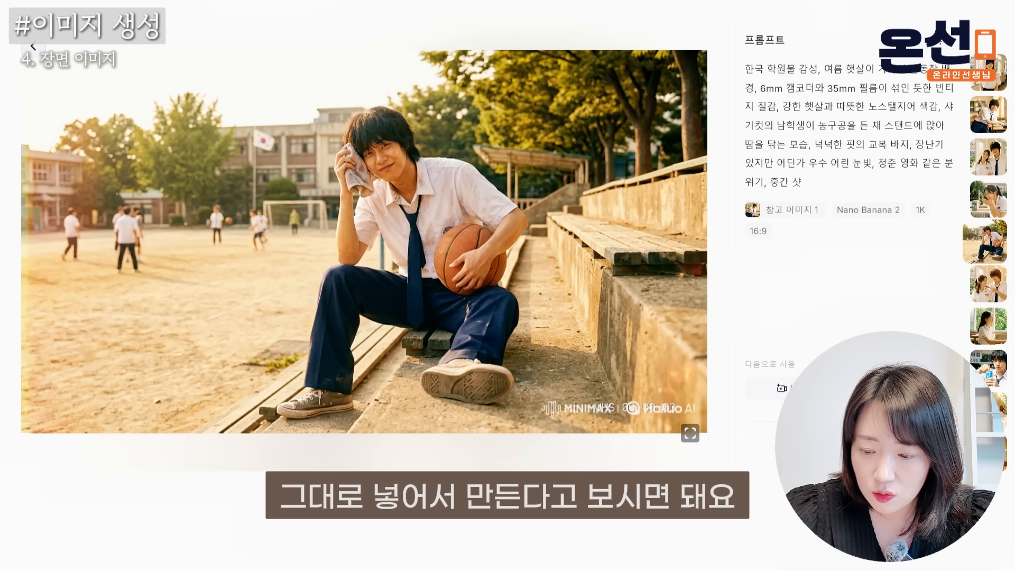
# Step: Compare the corridor teasing scene with the two-shot, and look through the classroom, soda can, bicycle, flip phone and sunset scenes
pyautogui.press('Down')
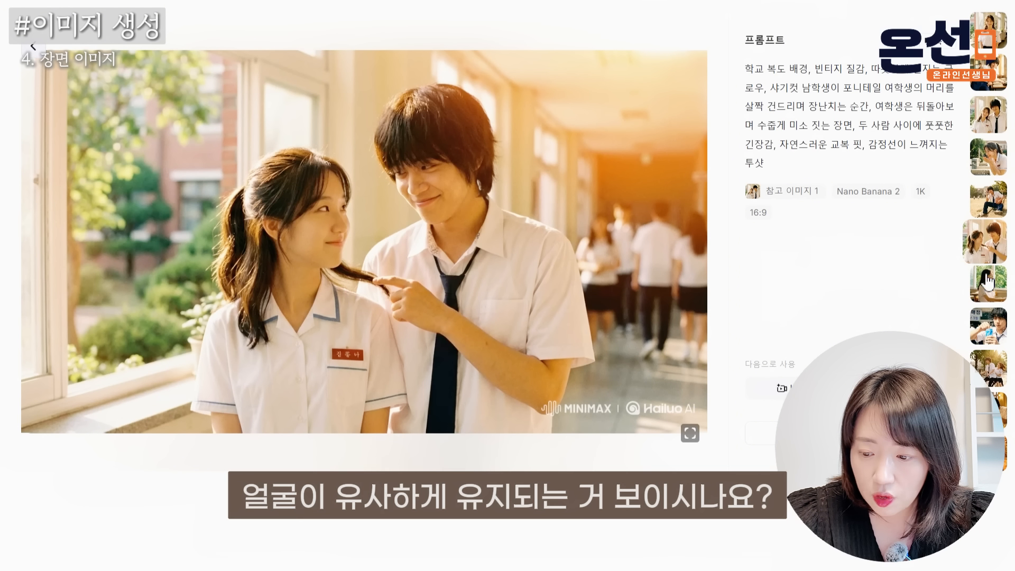
pyautogui.click(997, 133)
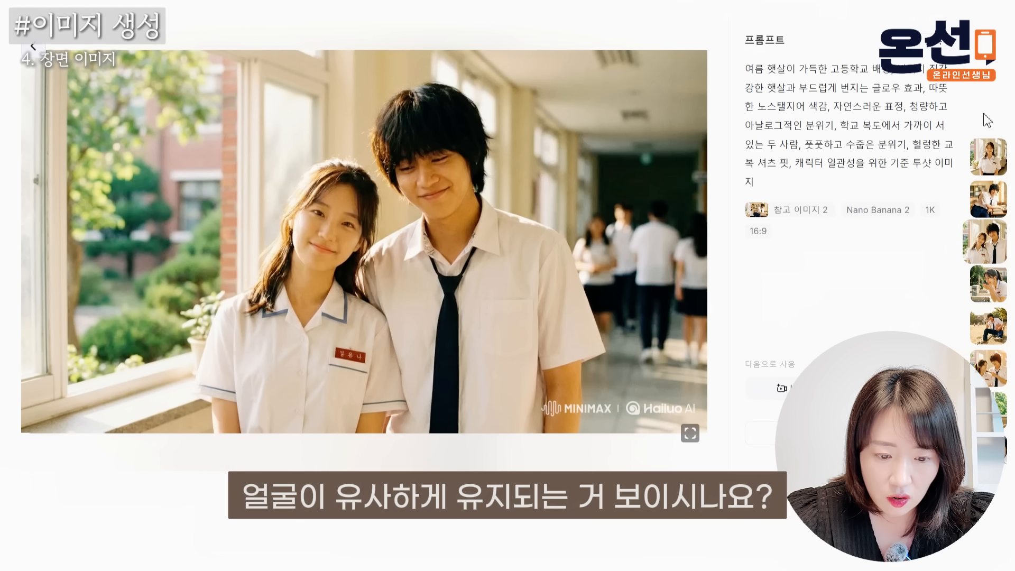
pyautogui.click(990, 377)
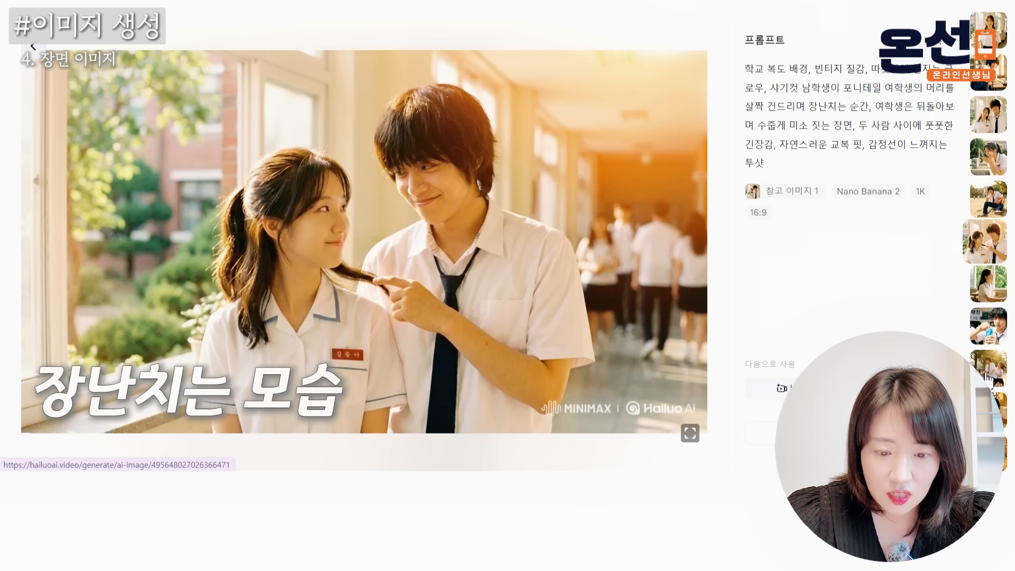
pyautogui.scroll(-1, 990, 297)
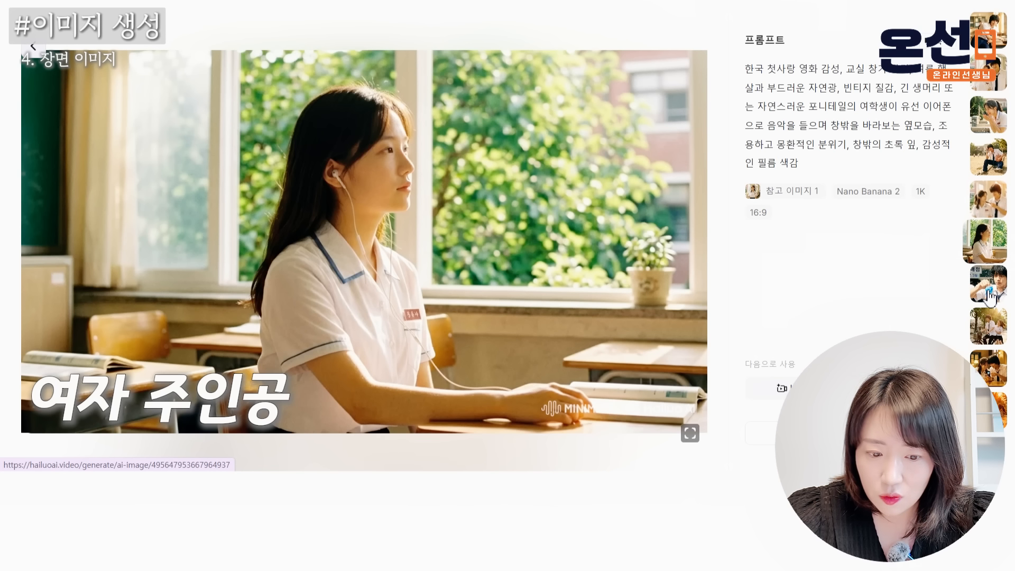
pyautogui.click(990, 296)
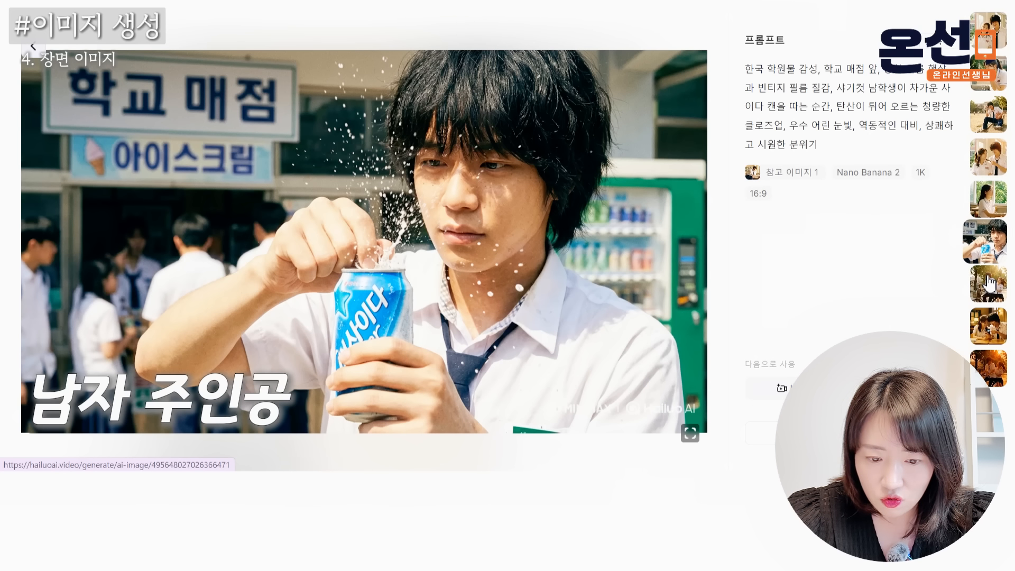
pyautogui.click(990, 295)
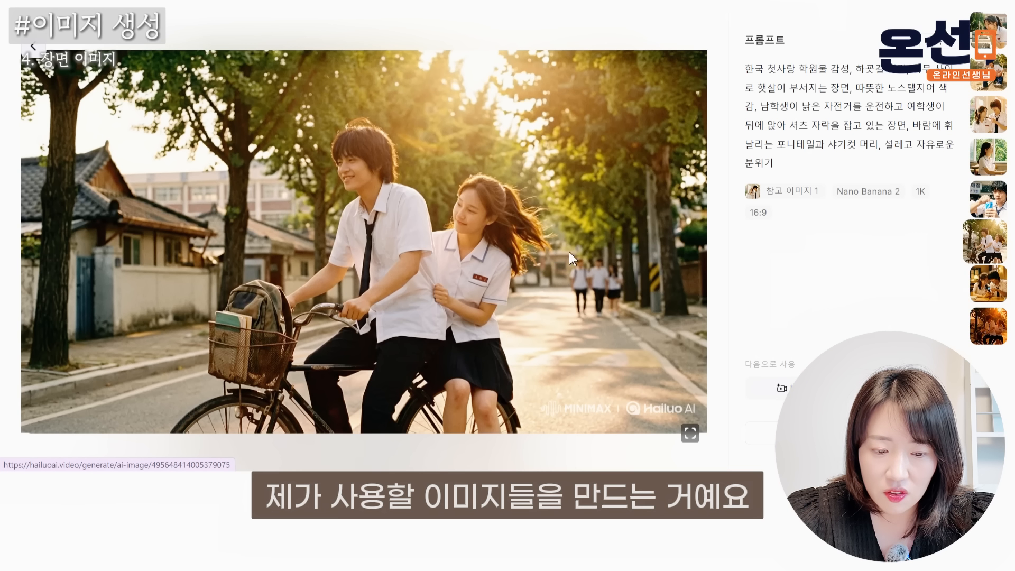
pyautogui.moveTo(759, 199)
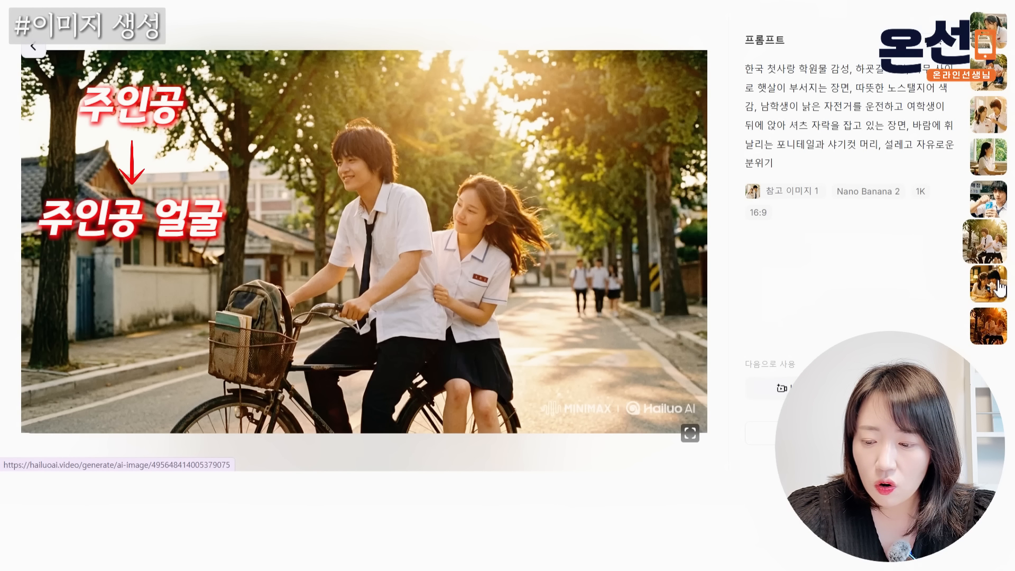
pyautogui.click(999, 288)
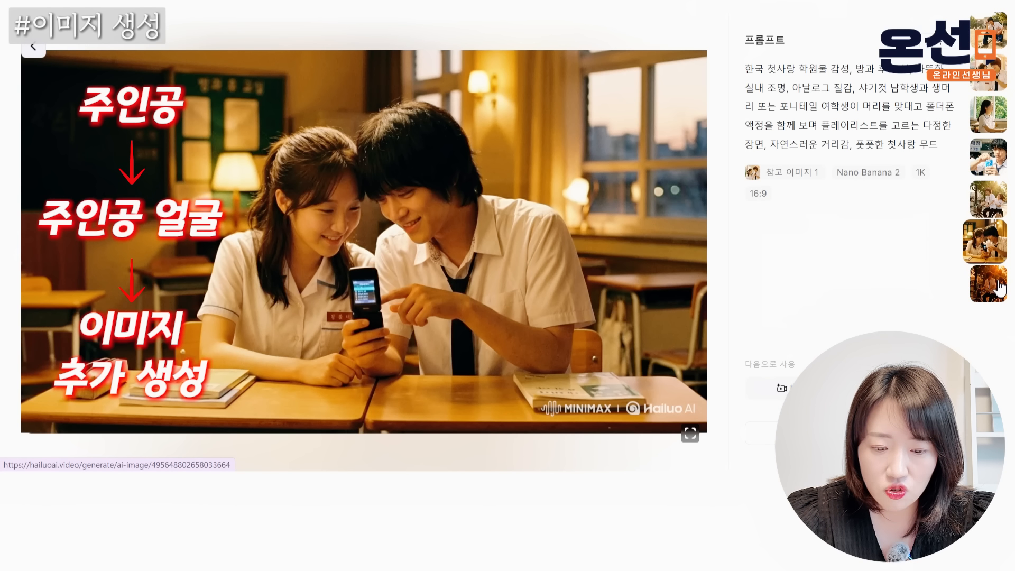
pyautogui.click(992, 289)
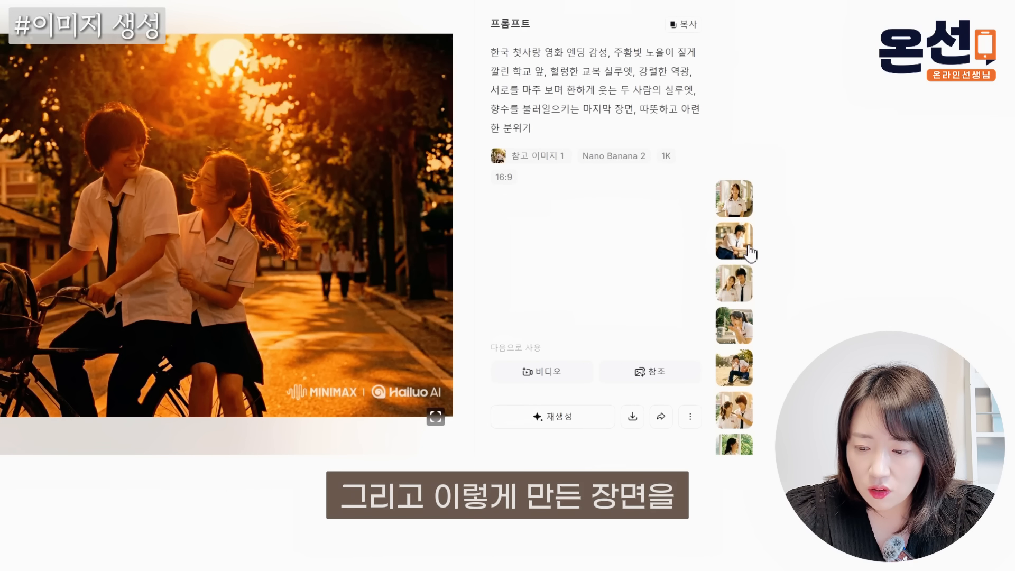
# Step: Download the female lead's faucet scene and the male lead's basketball scene without watermarks
pyautogui.scroll(-3, 749, 248)
pyautogui.click(738, 201)
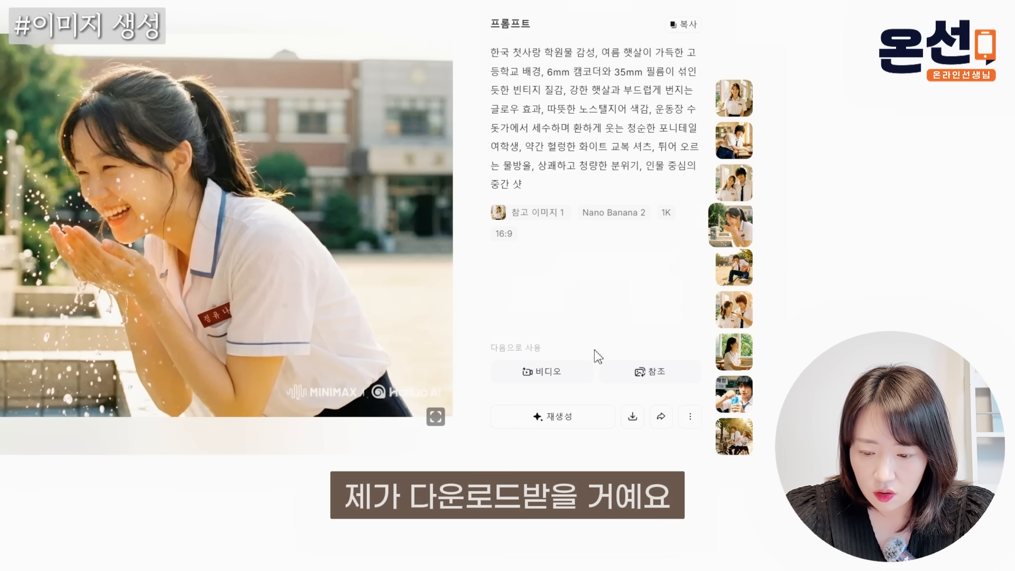
pyautogui.click(631, 417)
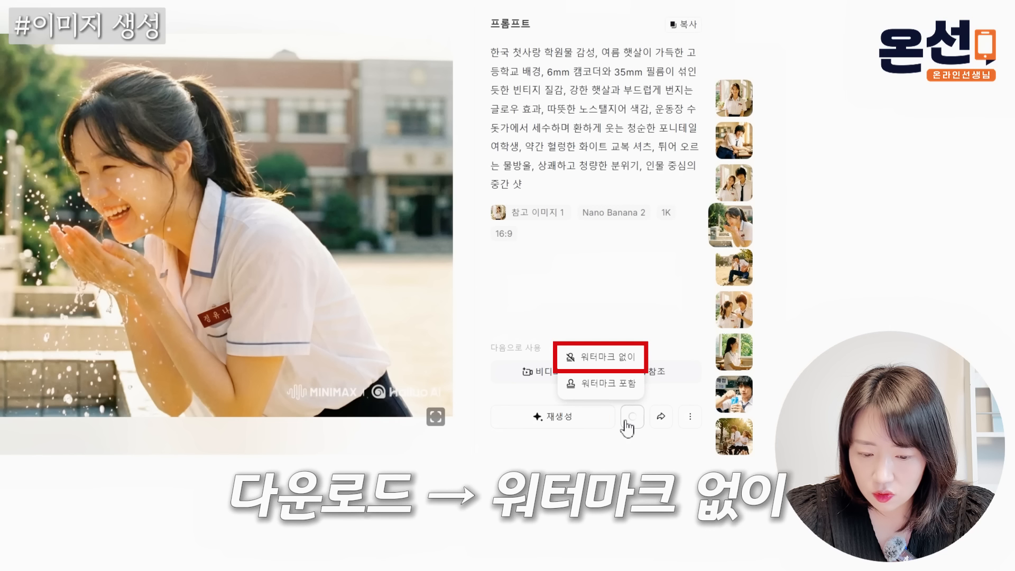
pyautogui.click(613, 357)
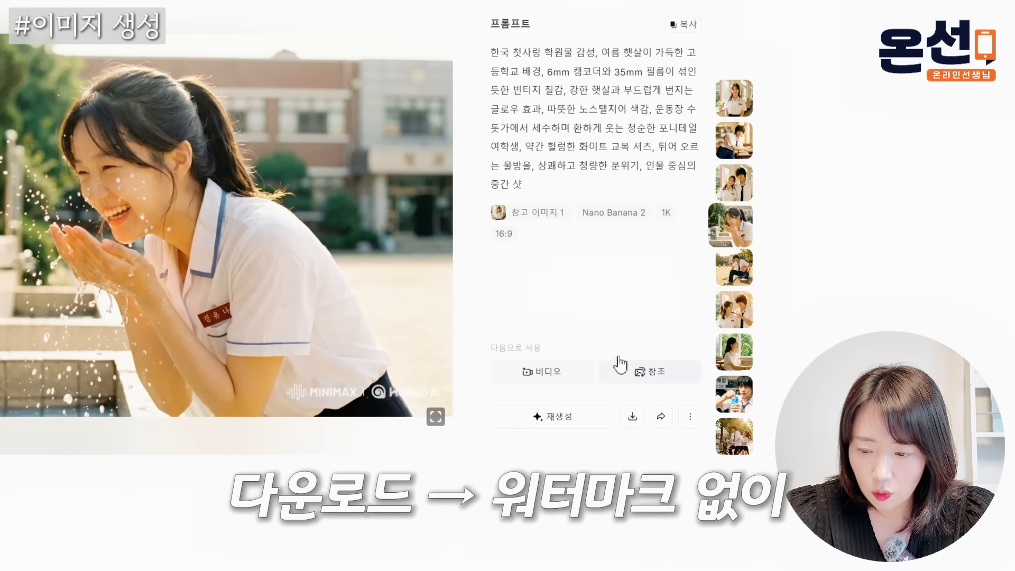
pyautogui.click(735, 262)
pyautogui.click(631, 418)
pyautogui.click(623, 359)
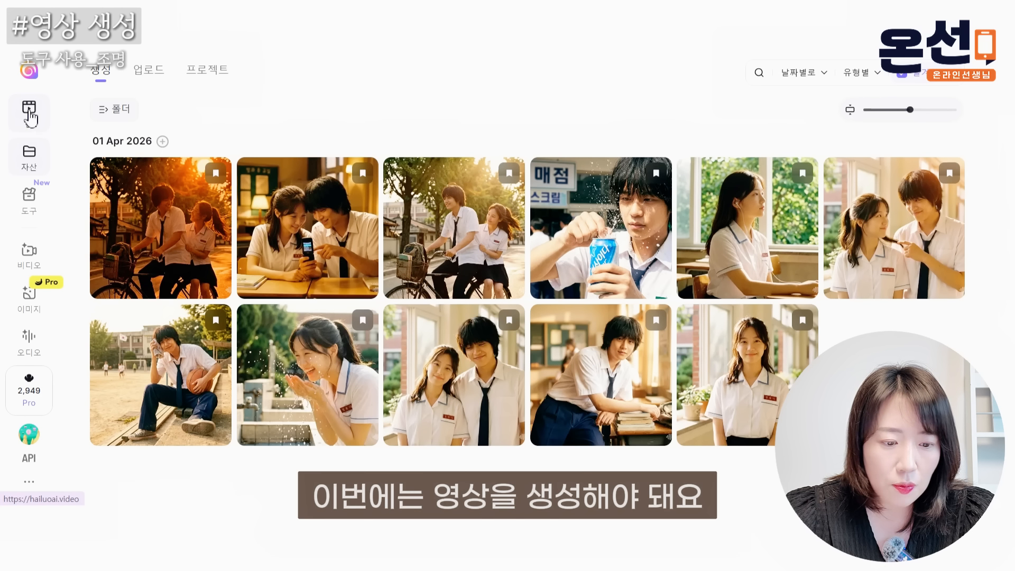
# Step: View the video creation page from home, and open 라이트 스튜디오 from the available tools
pyautogui.click(29, 113)
pyautogui.click(156, 104)
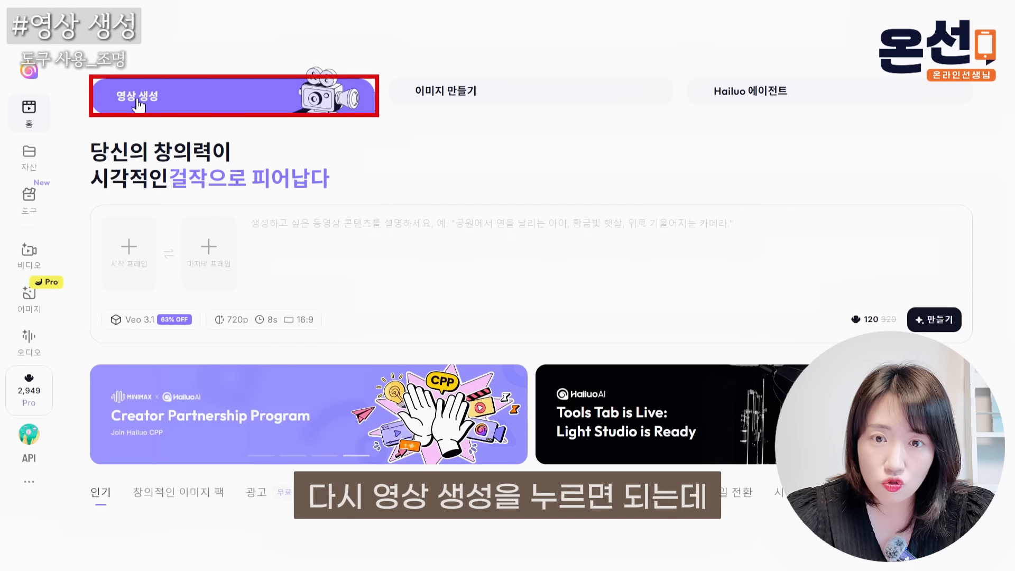
pyautogui.click(30, 202)
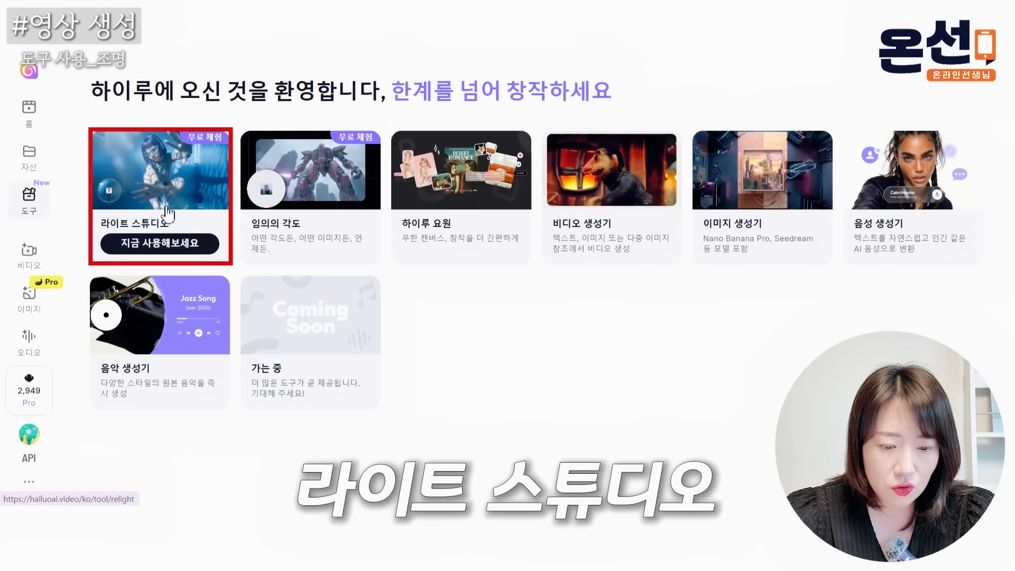
pyautogui.click(154, 235)
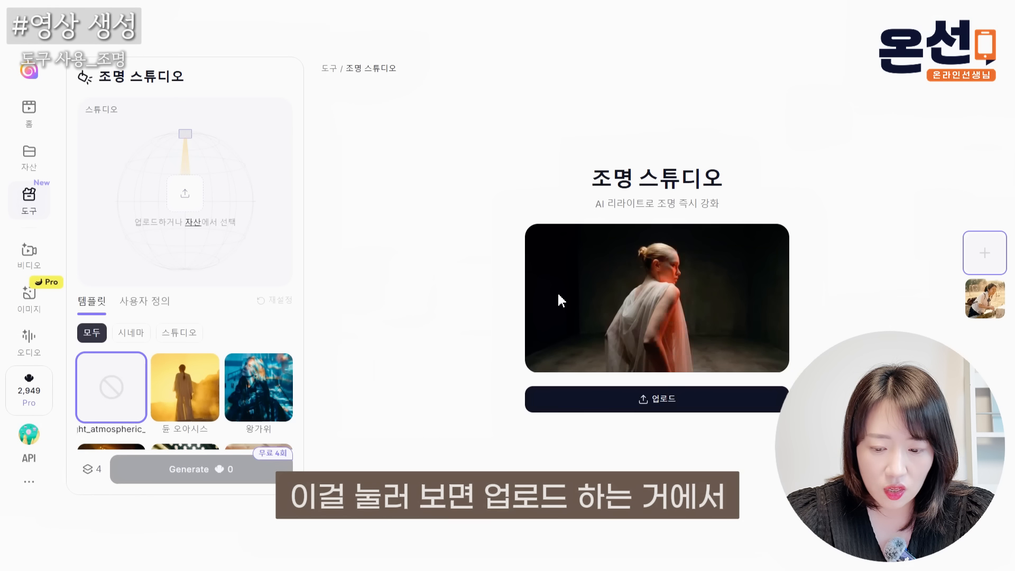
# Step: Upload the downloaded JPG of the female lead's faucet scene to 조명 스튜디오
pyautogui.click(678, 411)
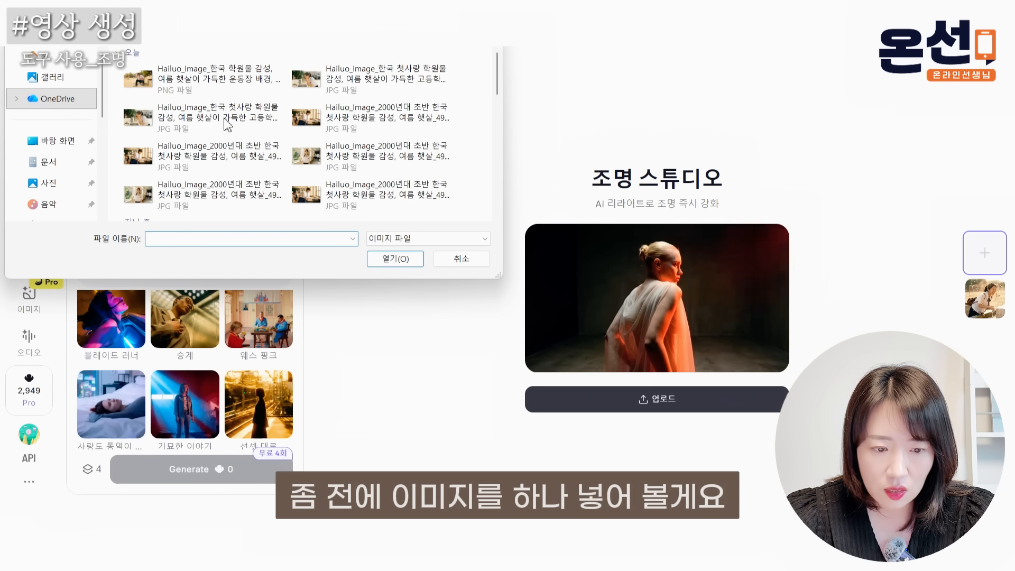
pyautogui.click(370, 79)
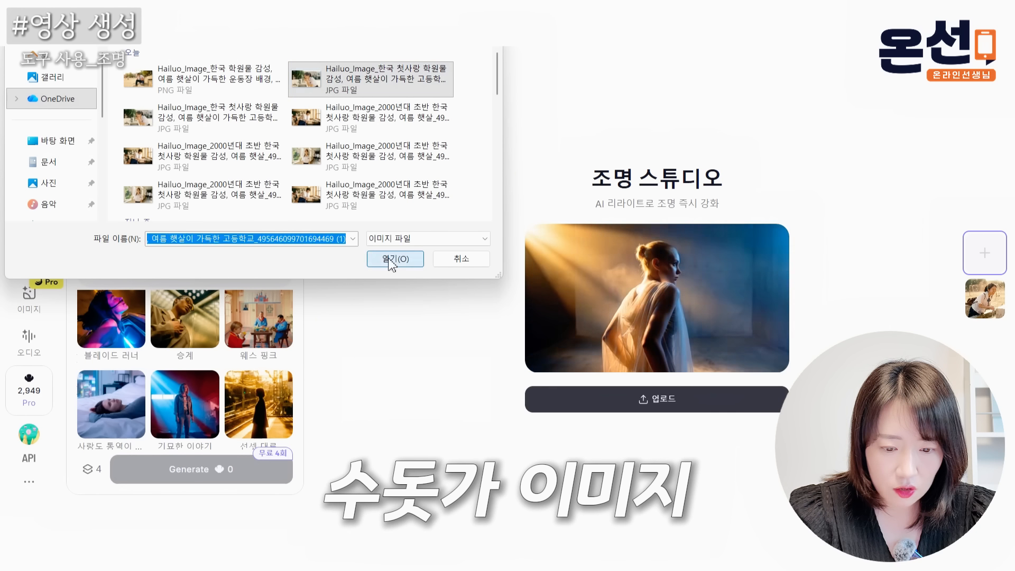
pyautogui.click(396, 259)
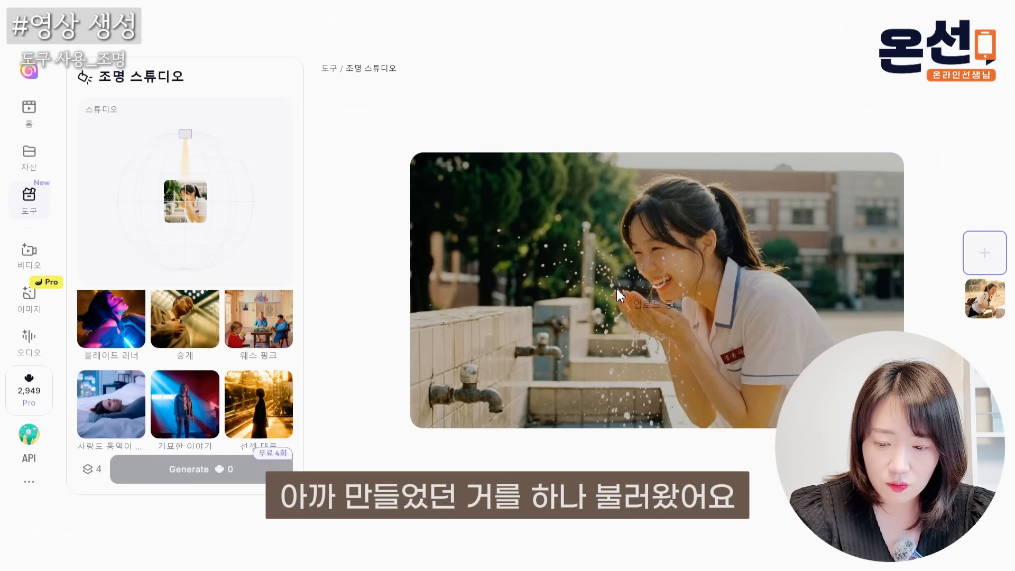
# Step: Select the 웨스 핑크 lighting template for the faucet image and generate four relit versions
pyautogui.scroll(5, 226, 372)
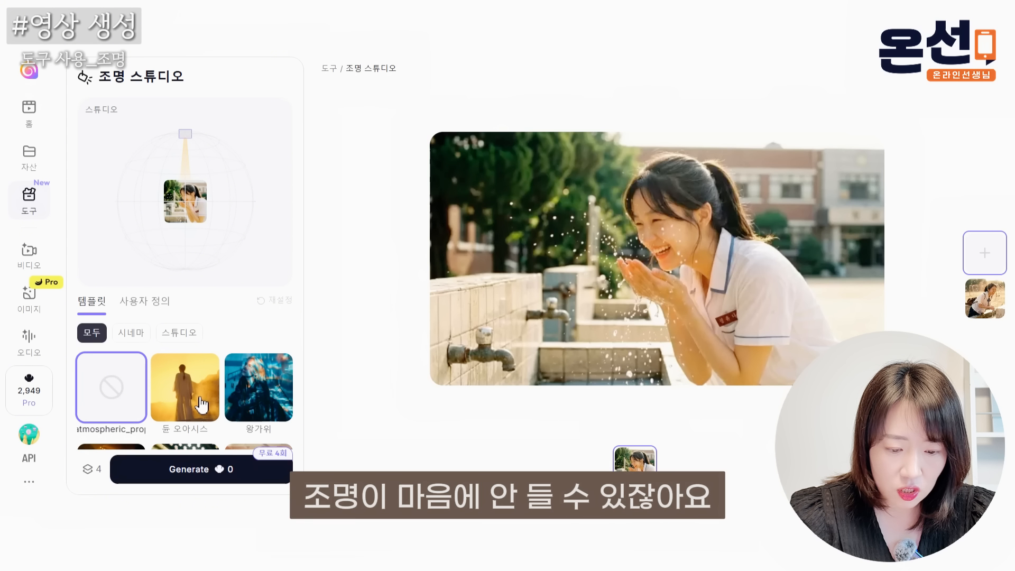
pyautogui.scroll(-3, 274, 401)
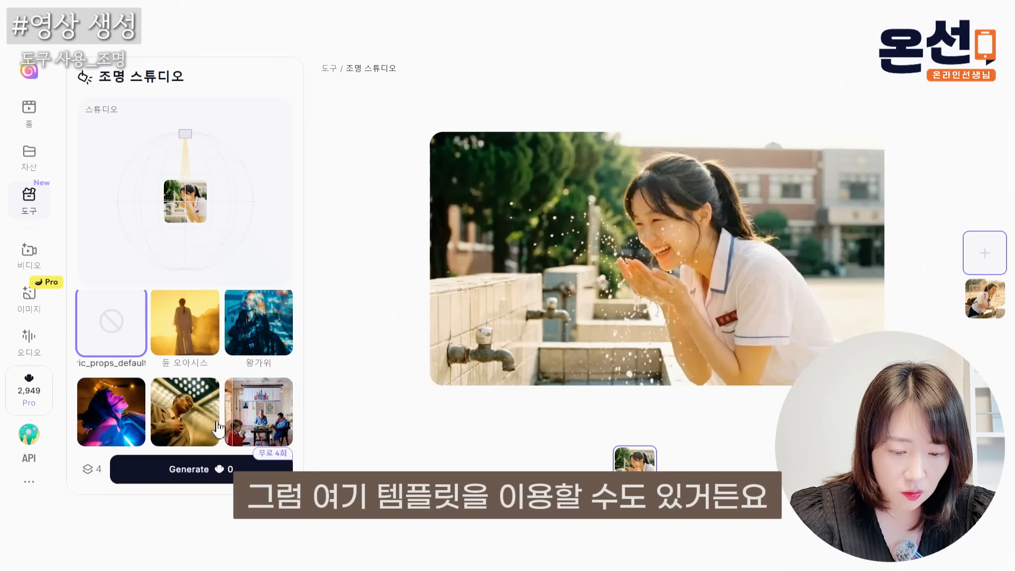
pyautogui.click(272, 417)
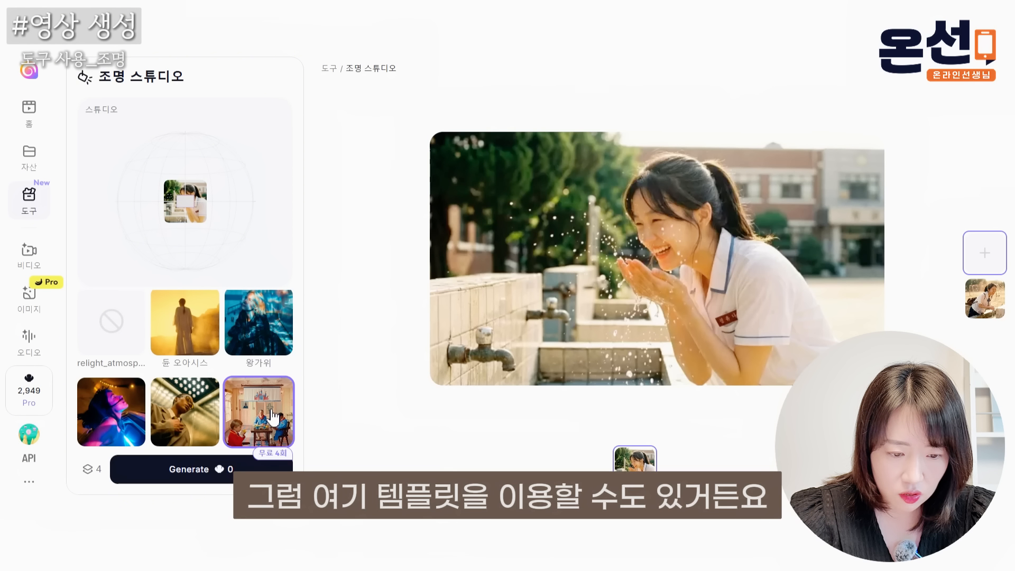
pyautogui.scroll(-5, 272, 416)
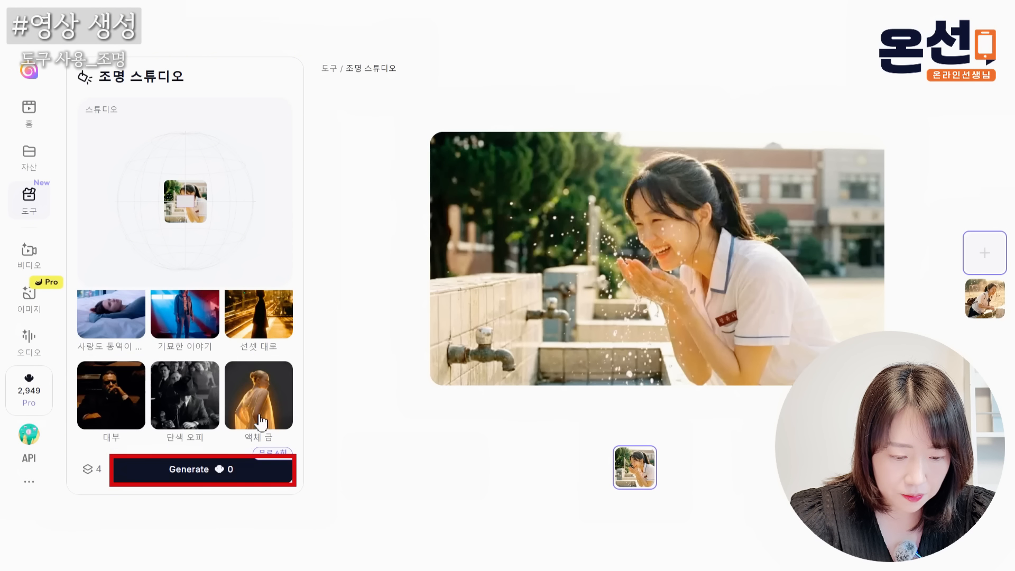
pyautogui.click(218, 468)
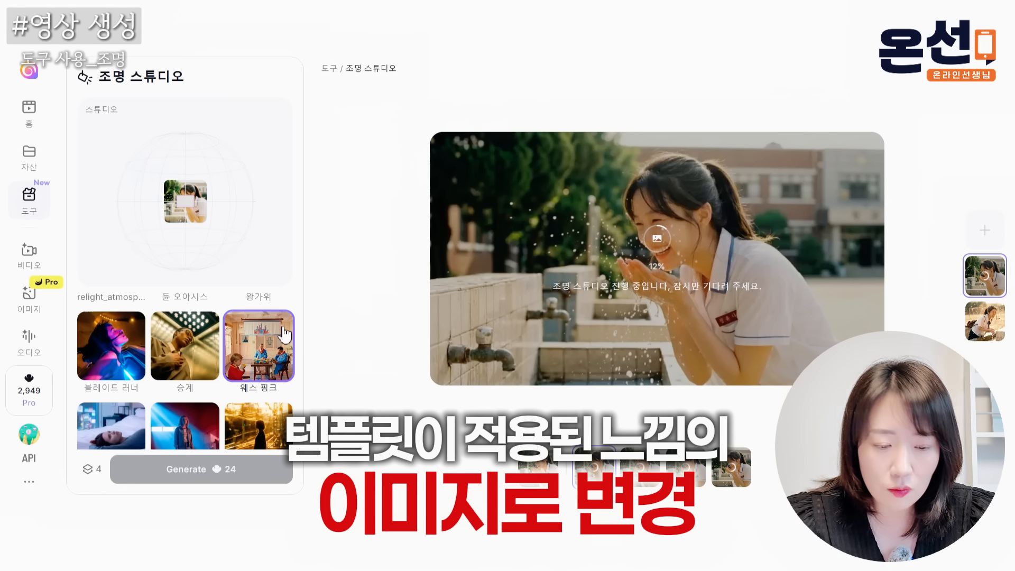
# Step: Compare the relit faucet images with the original while the remaining versions are generated
pyautogui.scroll(3, 185, 327)
pyautogui.click(147, 304)
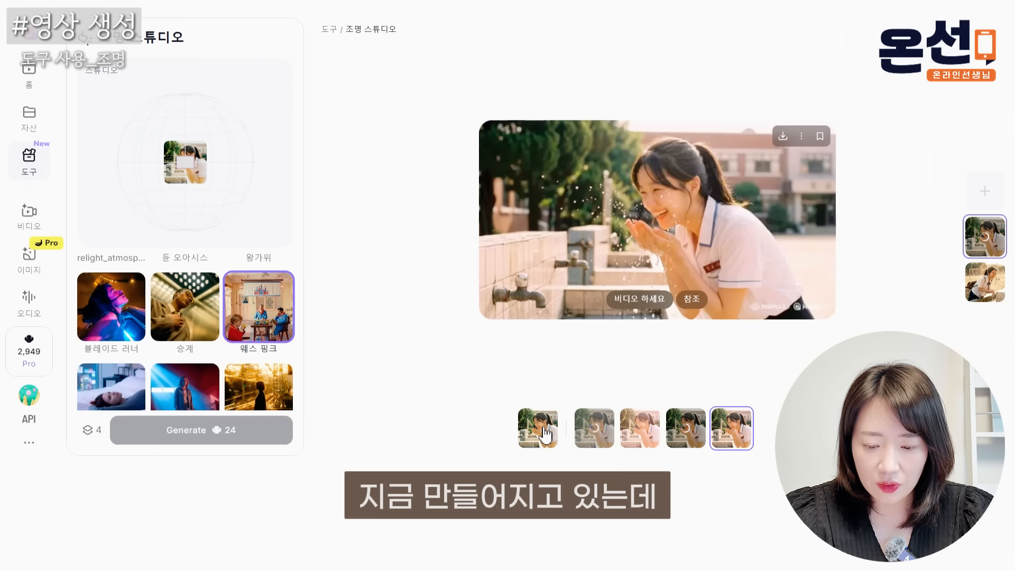
pyautogui.click(544, 434)
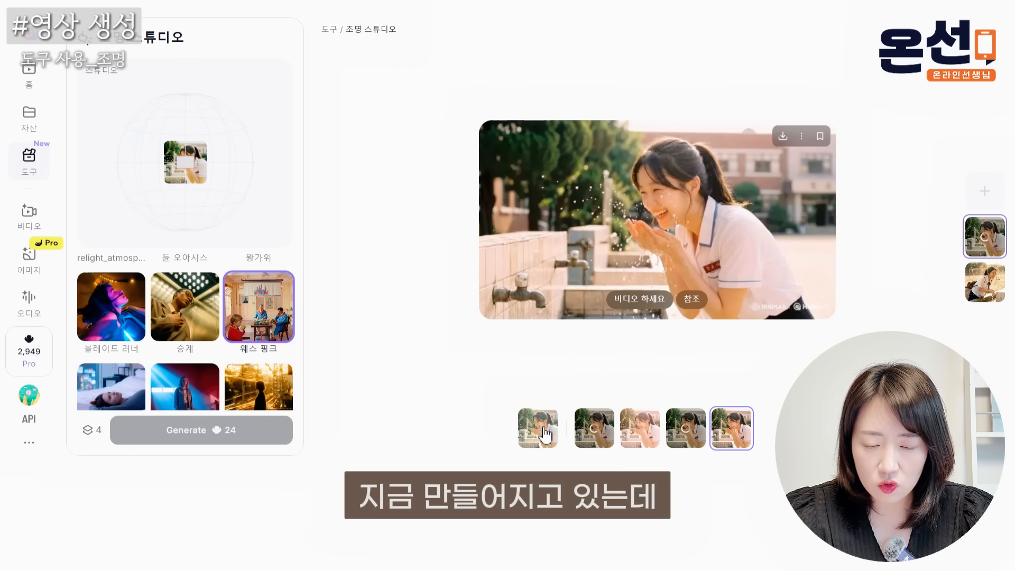
pyautogui.click(634, 426)
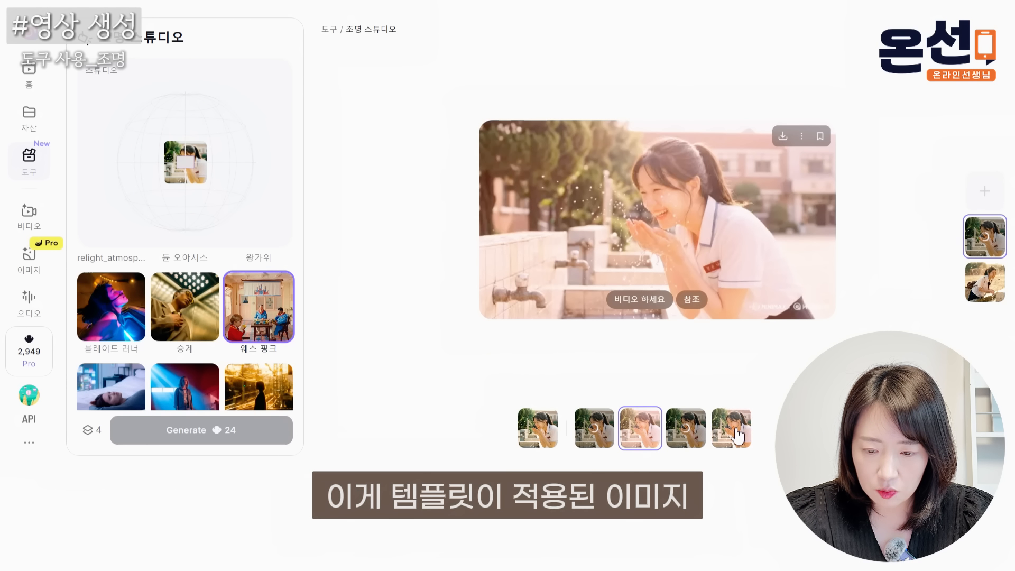
pyautogui.click(546, 431)
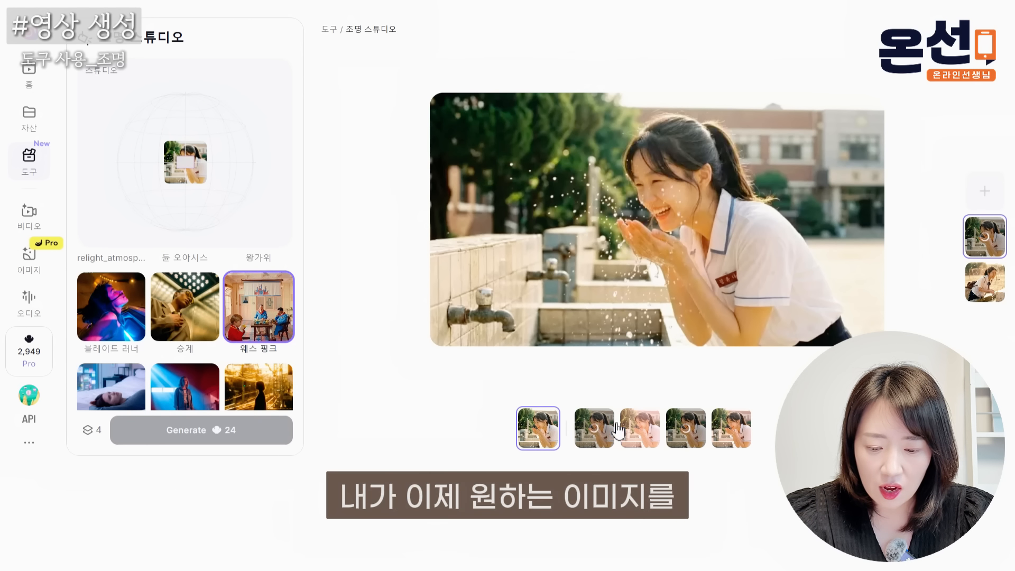
# Step: Preview the relit faucet images, and customize 조명 1 with a 30° horizontal angle and a higher light intensity
pyautogui.click(644, 431)
pyautogui.click(733, 433)
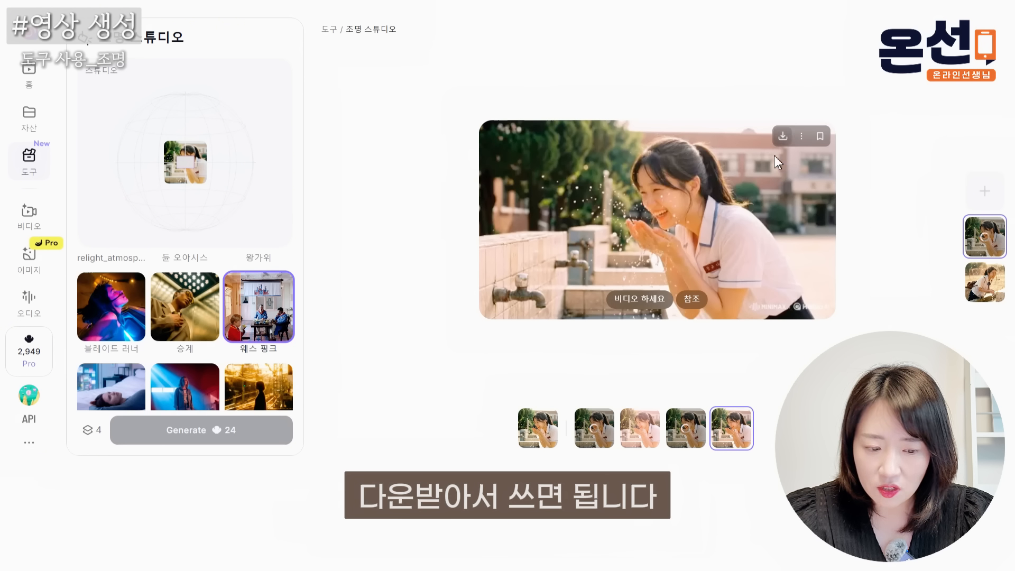
pyautogui.scroll(3, 224, 396)
pyautogui.click(156, 267)
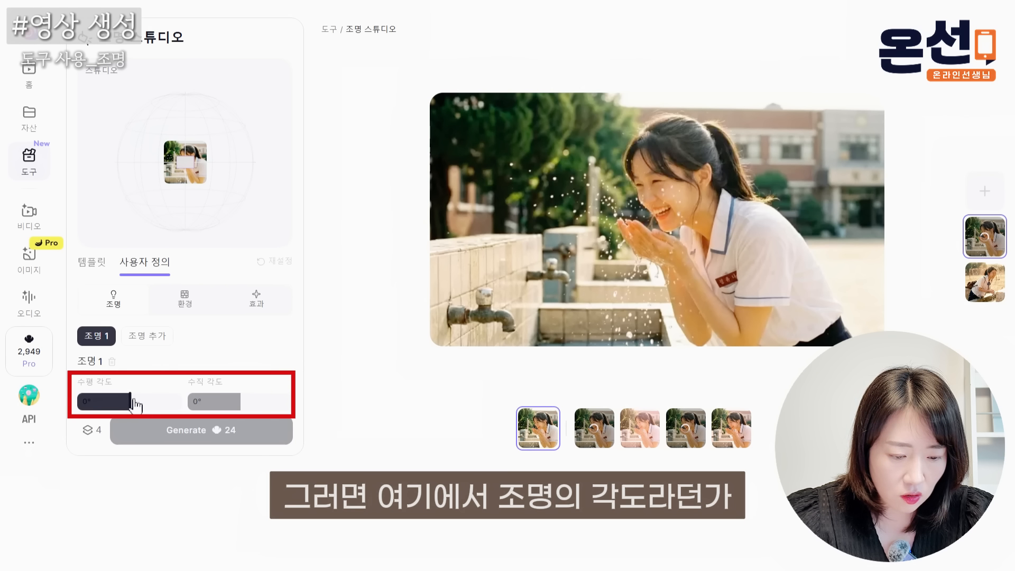
pyautogui.moveTo(136, 404)
pyautogui.mouseDown()
pyautogui.moveTo(170, 407)
pyautogui.moveTo(123, 407)
pyautogui.moveTo(142, 407)
pyautogui.mouseUp()
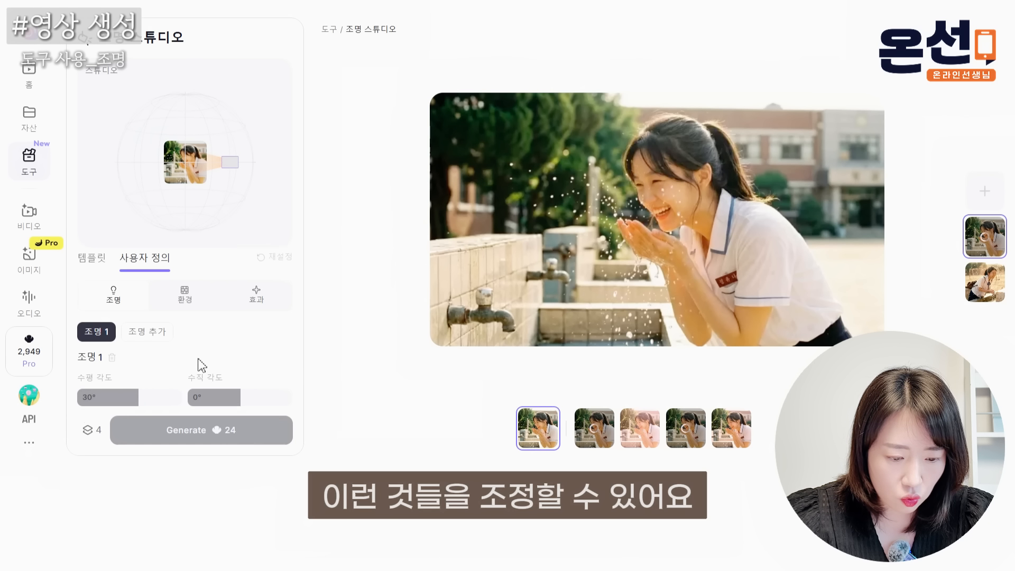
pyautogui.scroll(-5, 199, 362)
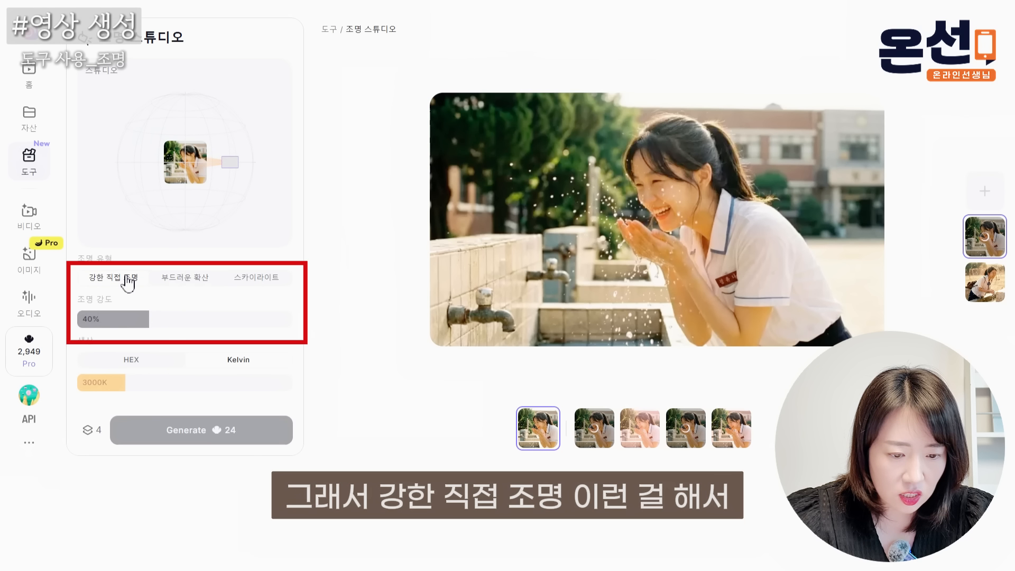
pyautogui.moveTo(148, 319); pyautogui.dragTo(268, 321)
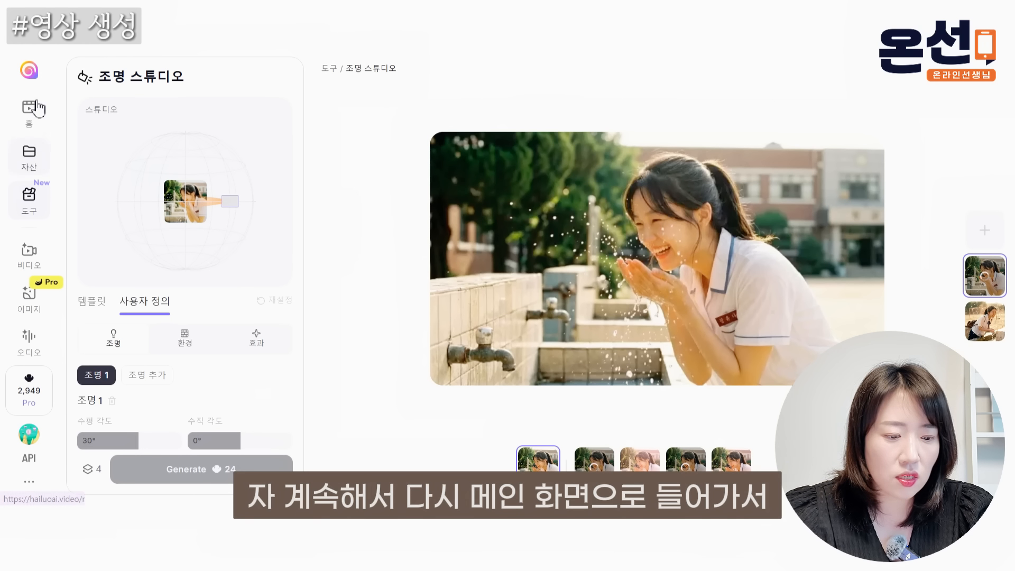
# Step: Copy the 3-1 여주 수돗가 영상화 prompt from the prompt document and paste it as the video prompt on the home page
pyautogui.click(31, 78)
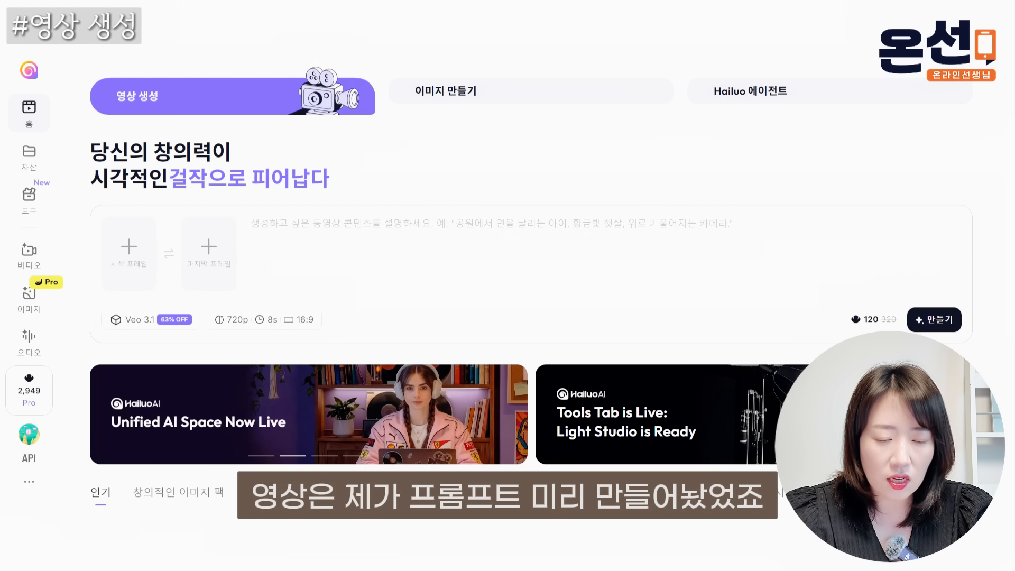
pyautogui.click(228, 10)
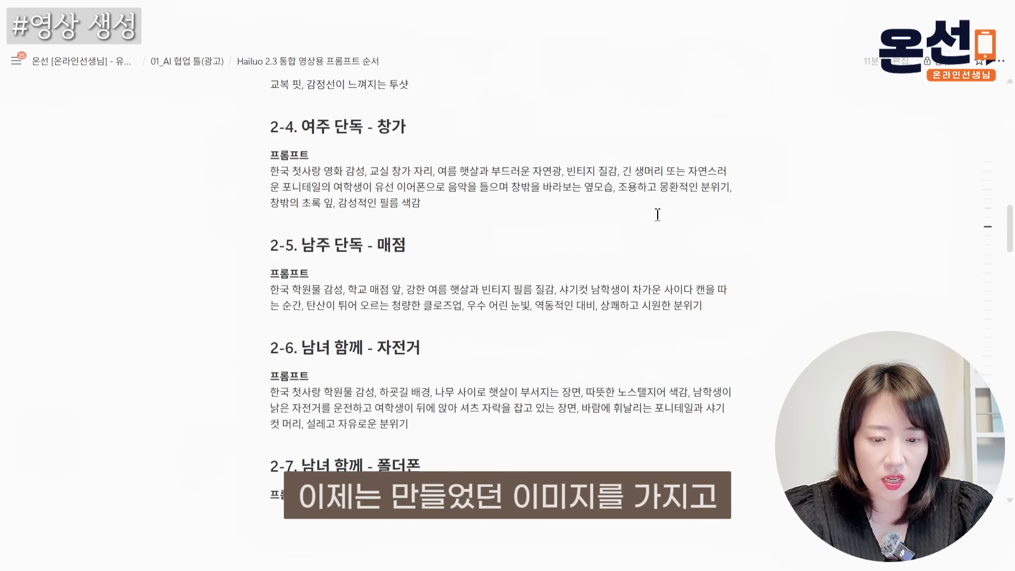
pyautogui.scroll(-10, 417, 207)
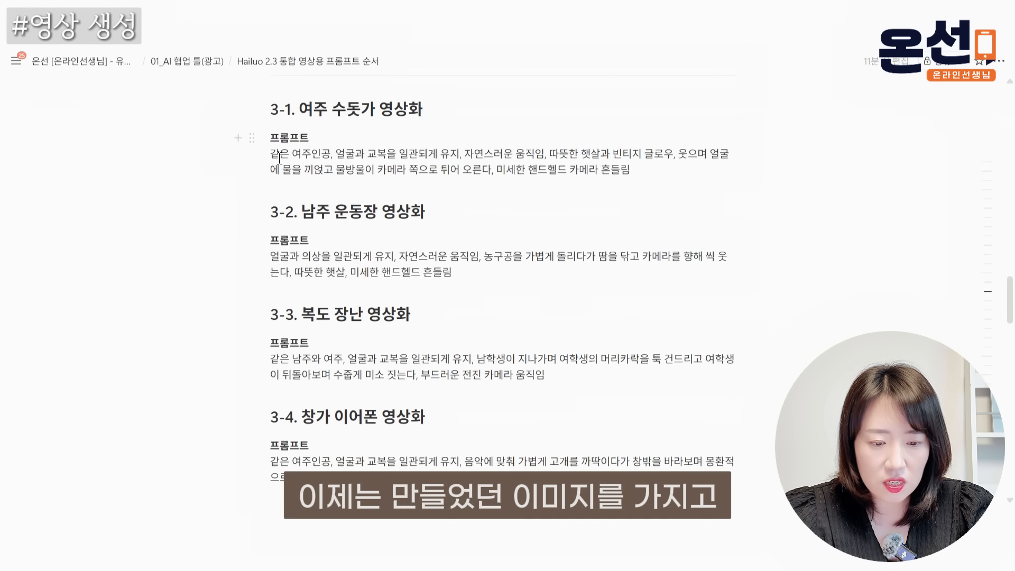
pyautogui.moveTo(279, 157); pyautogui.dragTo(750, 138)
pyautogui.hotkey('ctrl', 'c')
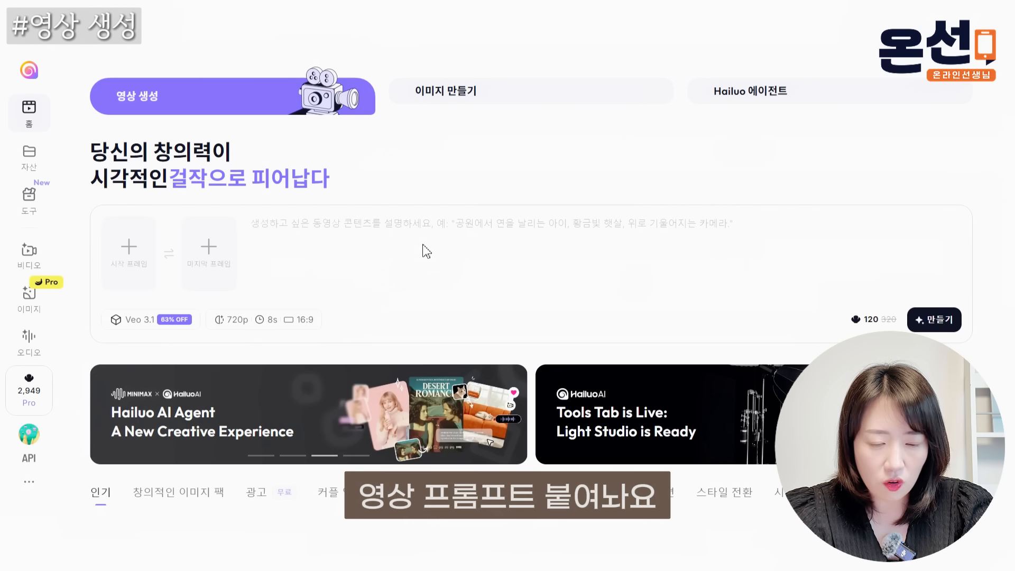
pyautogui.click(427, 251)
pyautogui.hotkey('ctrl', 'v')
pyautogui.moveTo(267, 226); pyautogui.dragTo(943, 250)
pyautogui.click(322, 224)
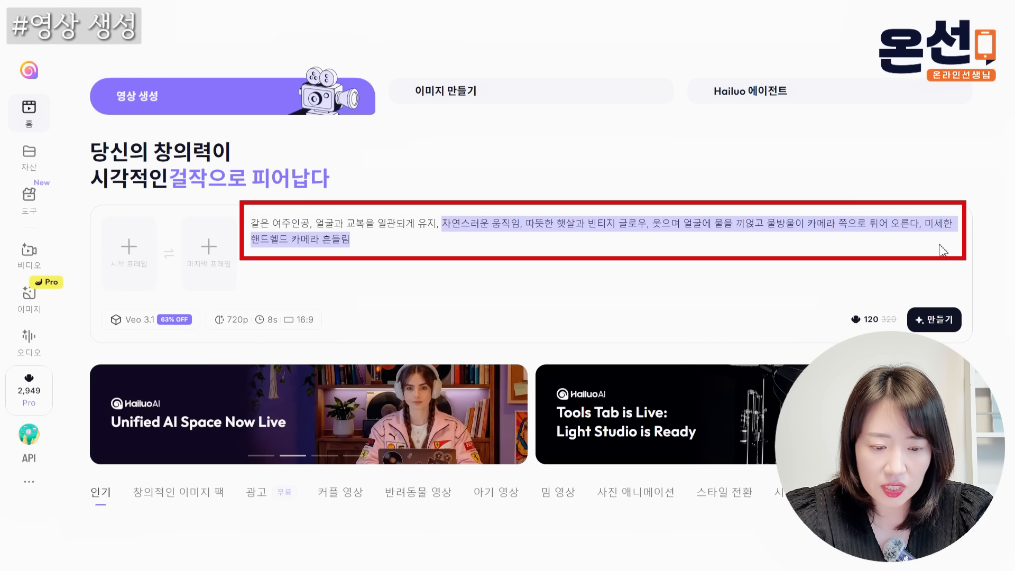
pyautogui.click(943, 249)
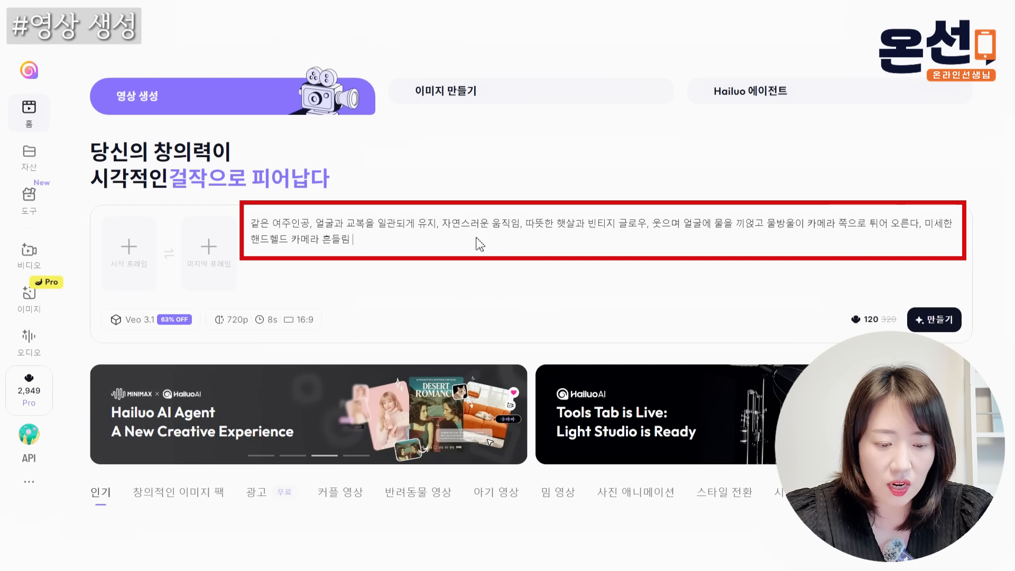
# Step: Add the downloaded faucet scene JPG as the video's start frame and reread the prompt's consistency, movement and camera phrases
pyautogui.click(129, 246)
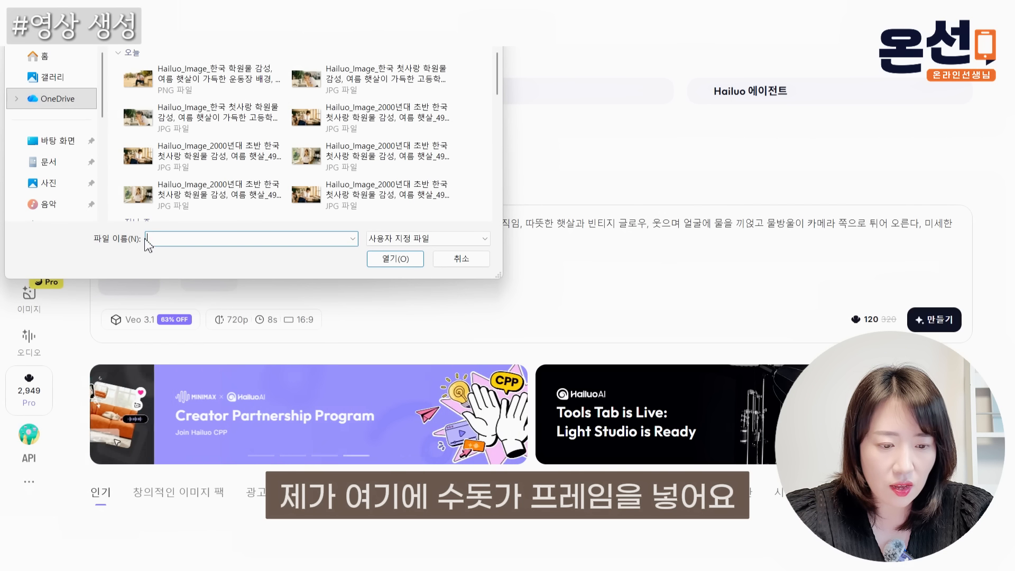
pyautogui.doubleClick(280, 99)
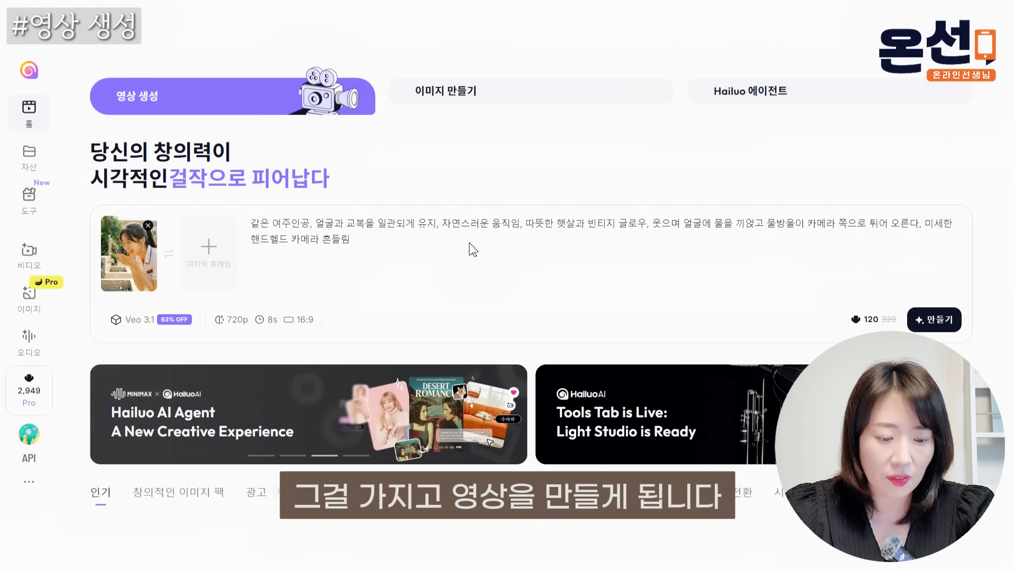
pyautogui.moveTo(441, 224); pyautogui.dragTo(248, 232)
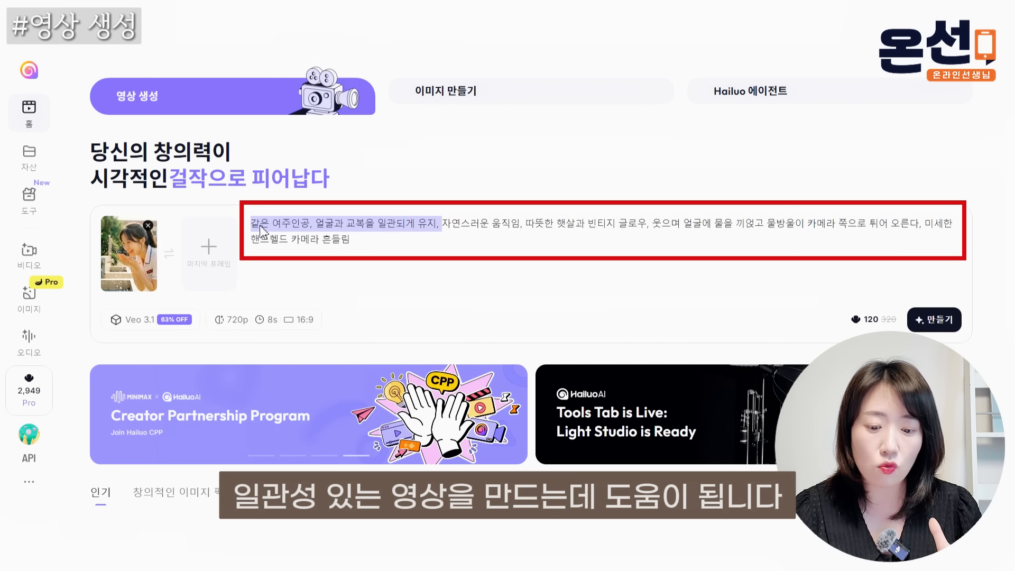
pyautogui.moveTo(442, 222); pyautogui.dragTo(477, 249)
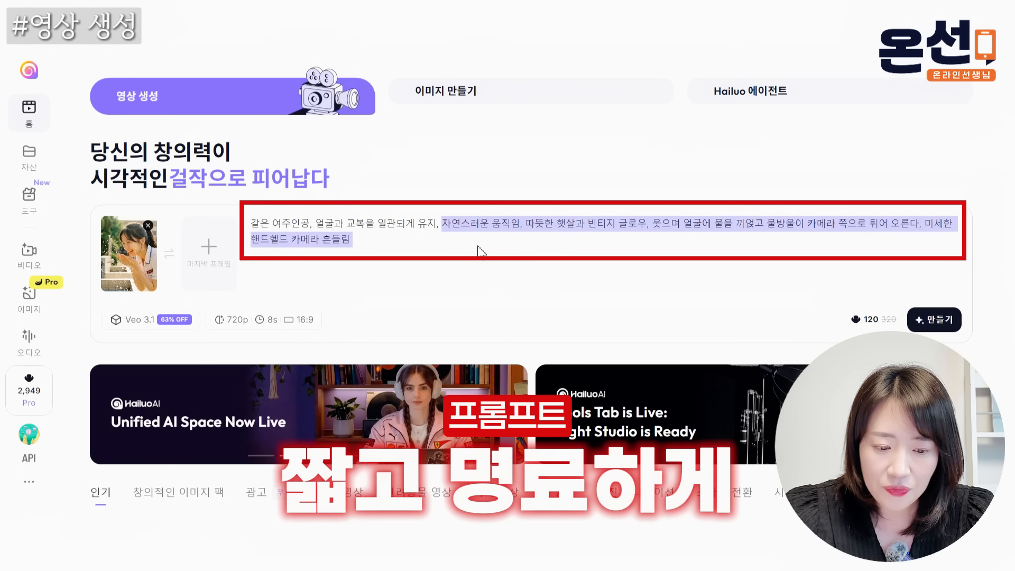
pyautogui.click(252, 238)
pyautogui.moveTo(252, 238); pyautogui.dragTo(382, 242)
pyautogui.click(382, 243)
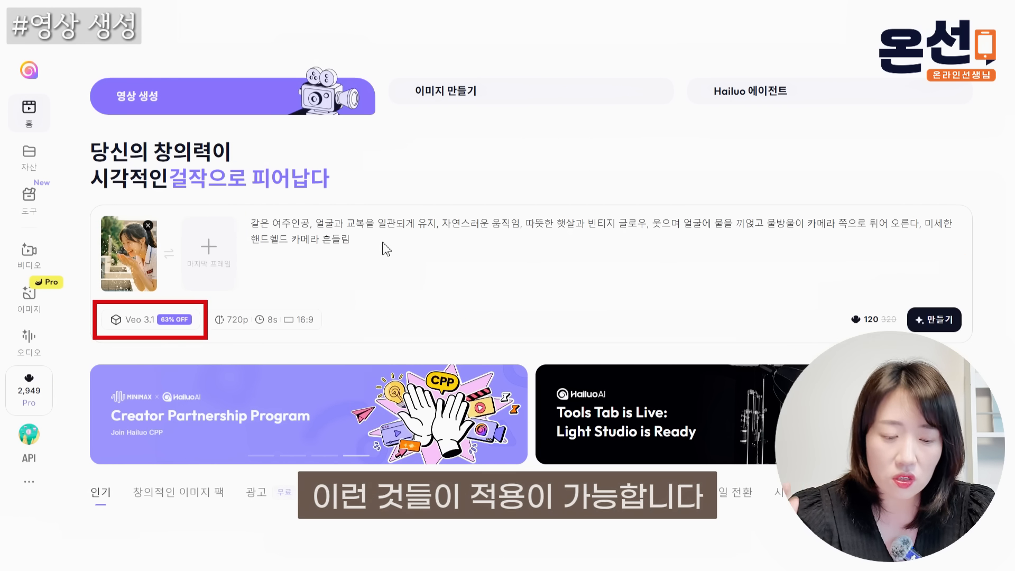
# Step: Switch the video model to Hailuo 2.3, keep 768p and 6s, and generate the faucet video
pyautogui.click(133, 319)
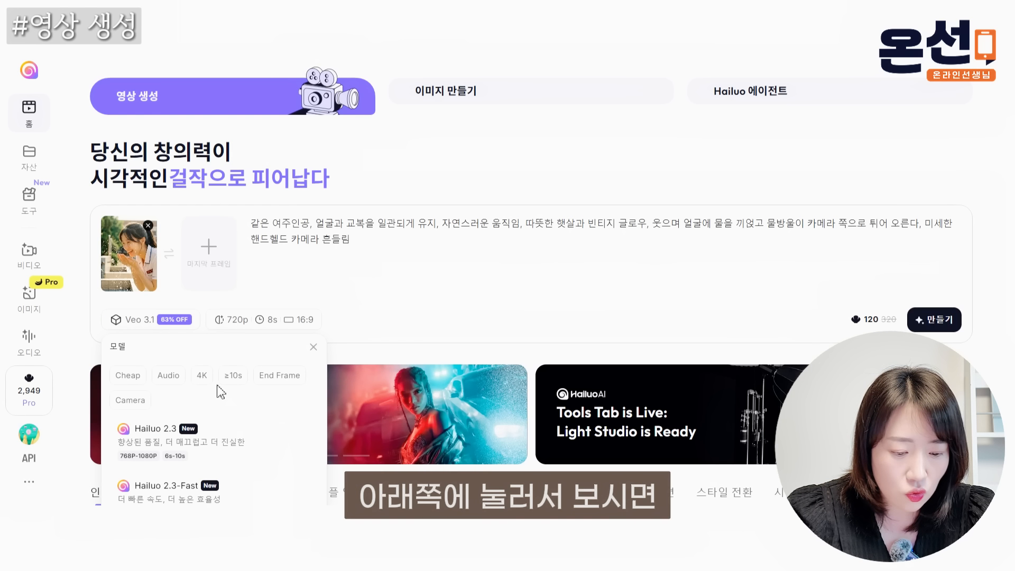
pyautogui.click(249, 457)
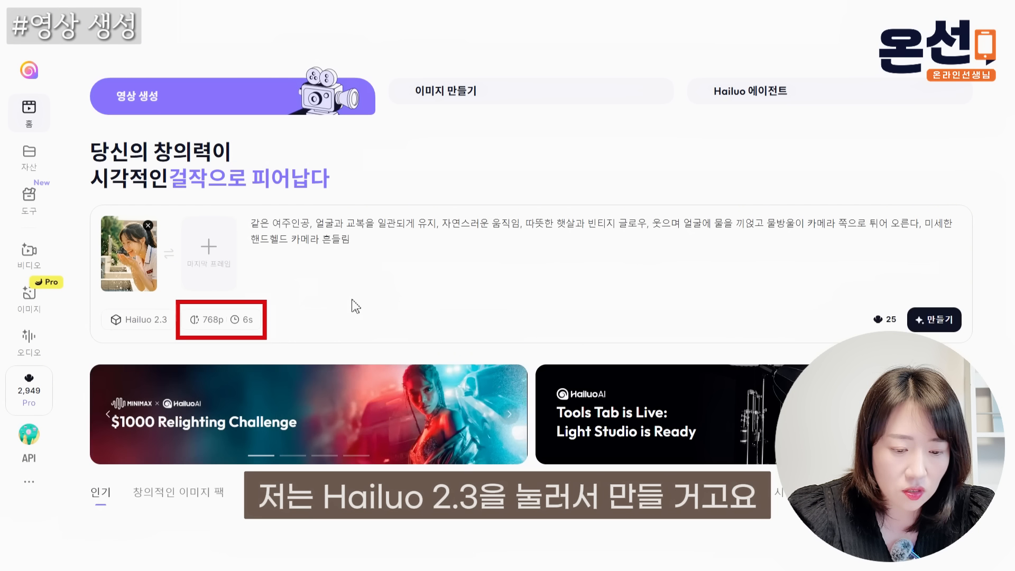
pyautogui.click(219, 320)
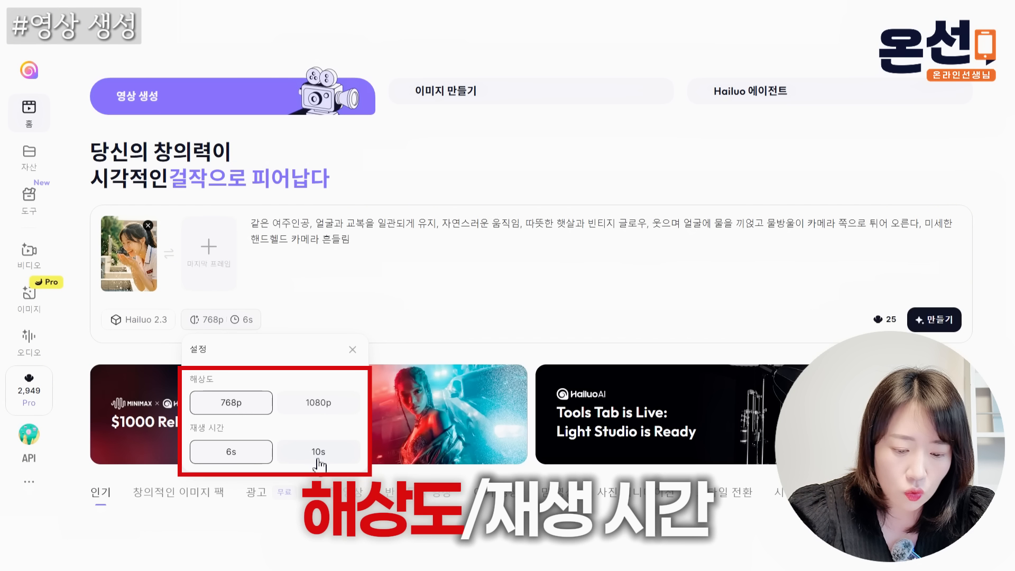
pyautogui.scroll(-1, 518, 265)
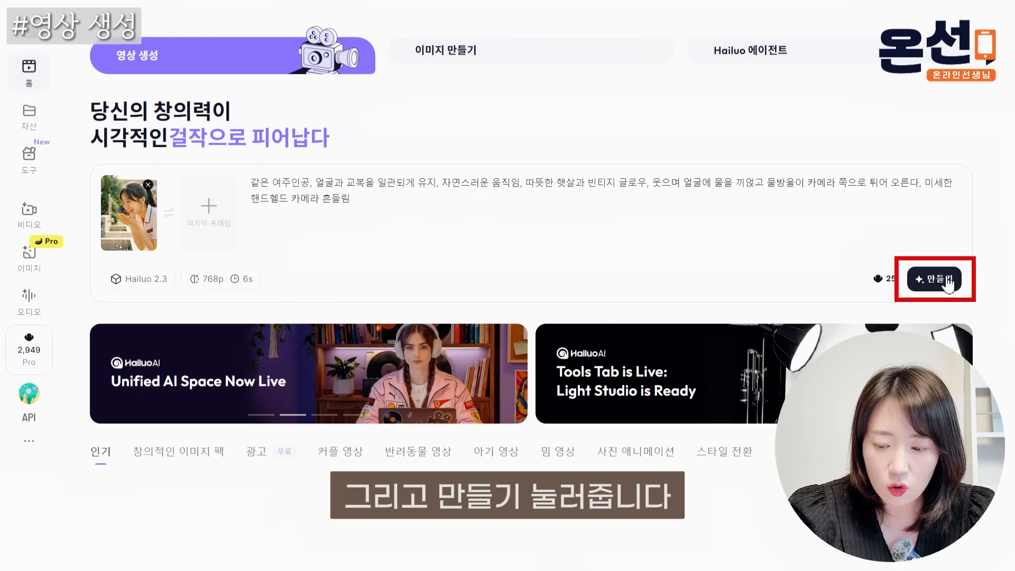
pyautogui.click(946, 280)
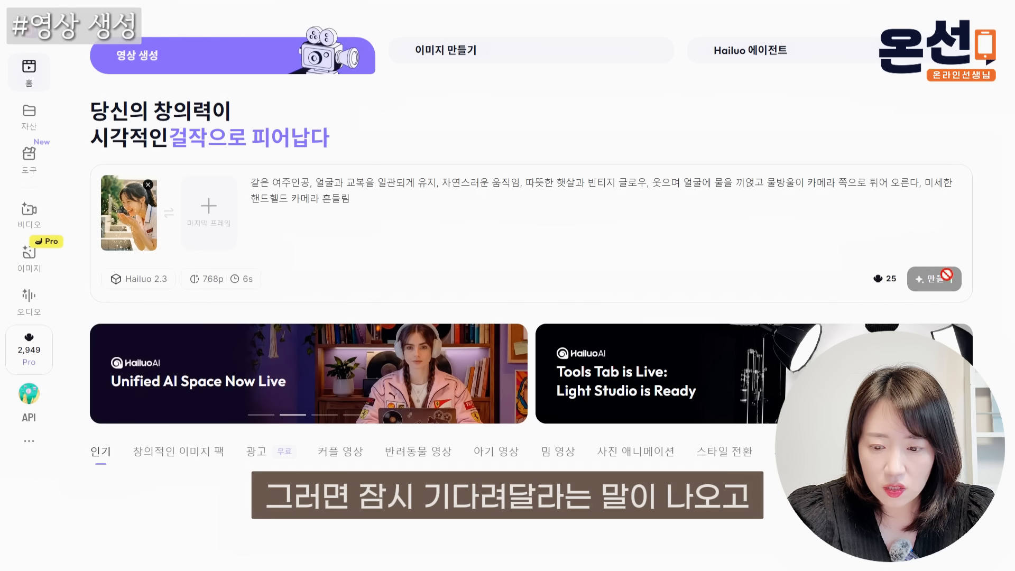
# Step: Open the generated assets and play through the school scene videos, including the corridor, window and bicycle scenes
pyautogui.click(30, 126)
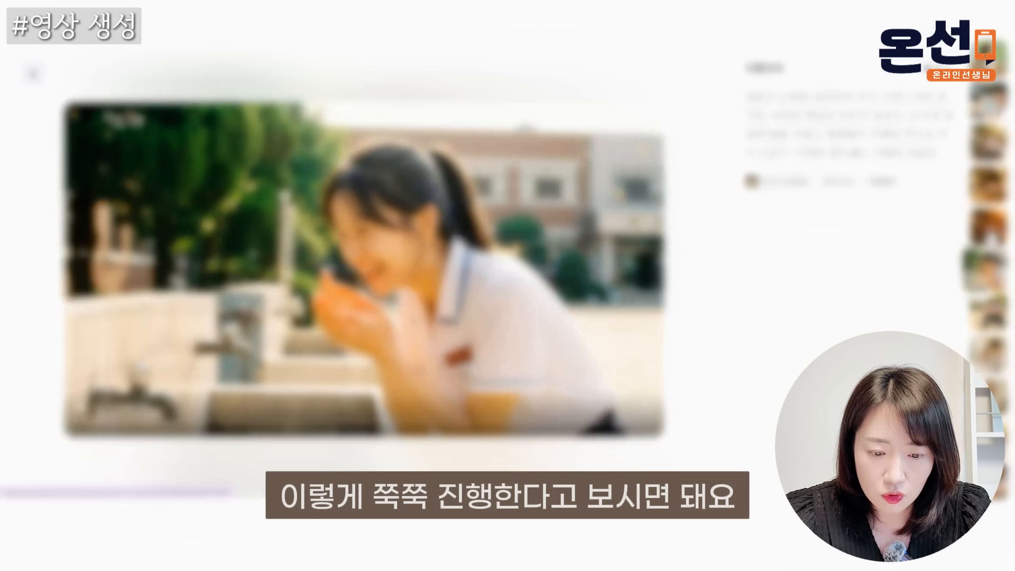
pyautogui.click(987, 312)
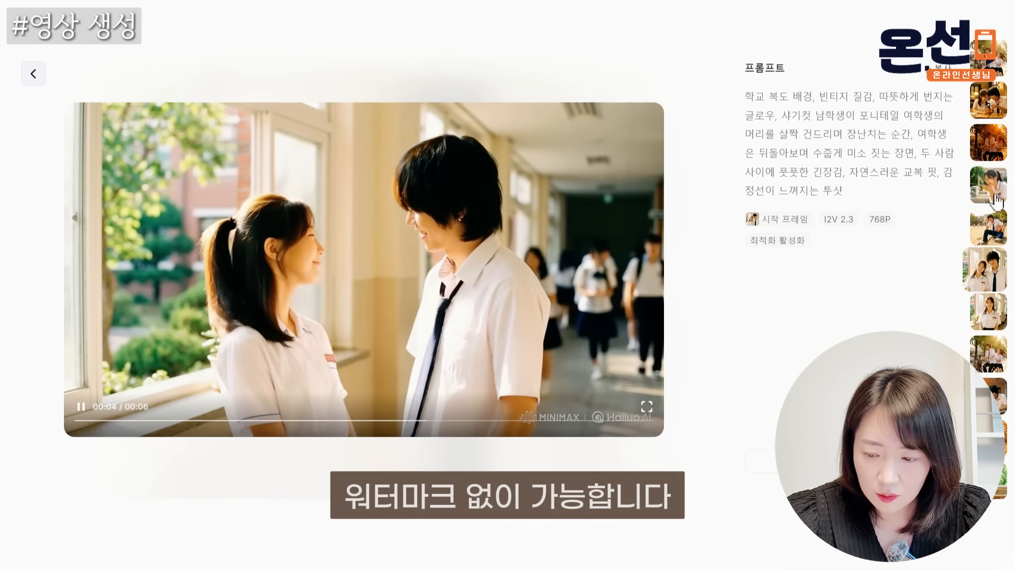
pyautogui.click(995, 320)
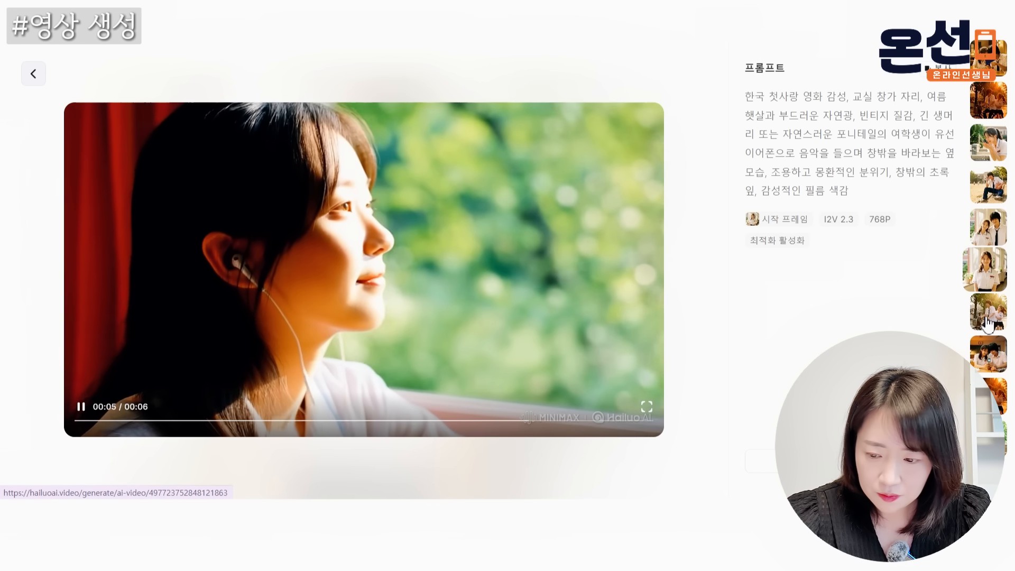
pyautogui.click(987, 317)
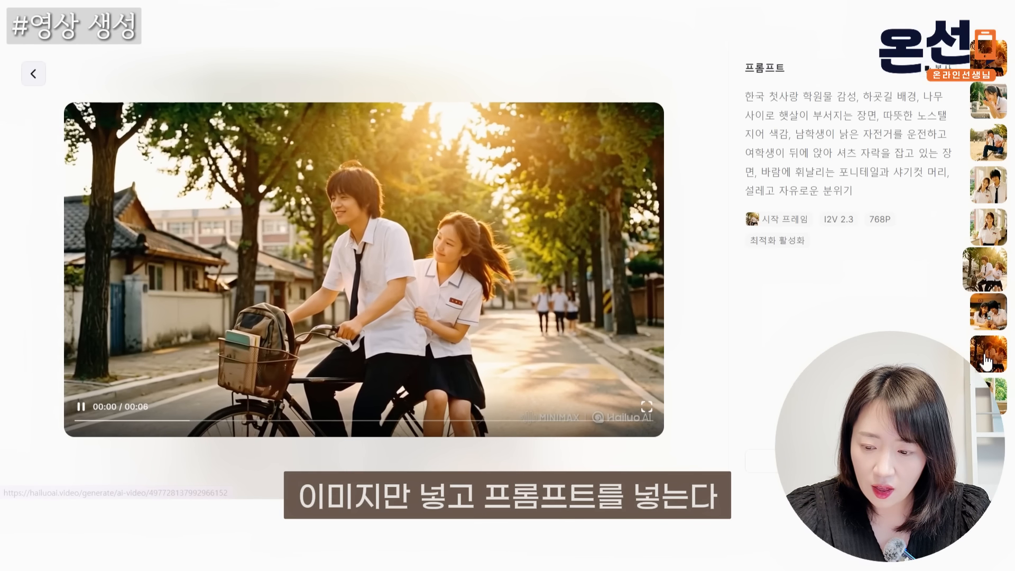
pyautogui.click(986, 363)
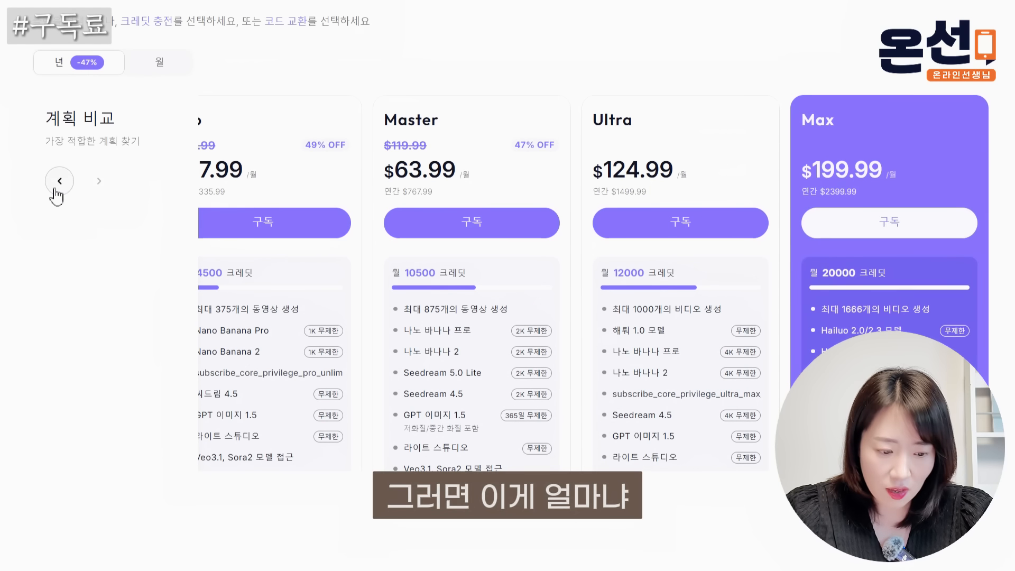
# Step: Bring the lower-priced plans into view, and reopen the plan comparison from the credit balance at its Free plan
pyautogui.click(55, 189)
pyautogui.click(58, 189)
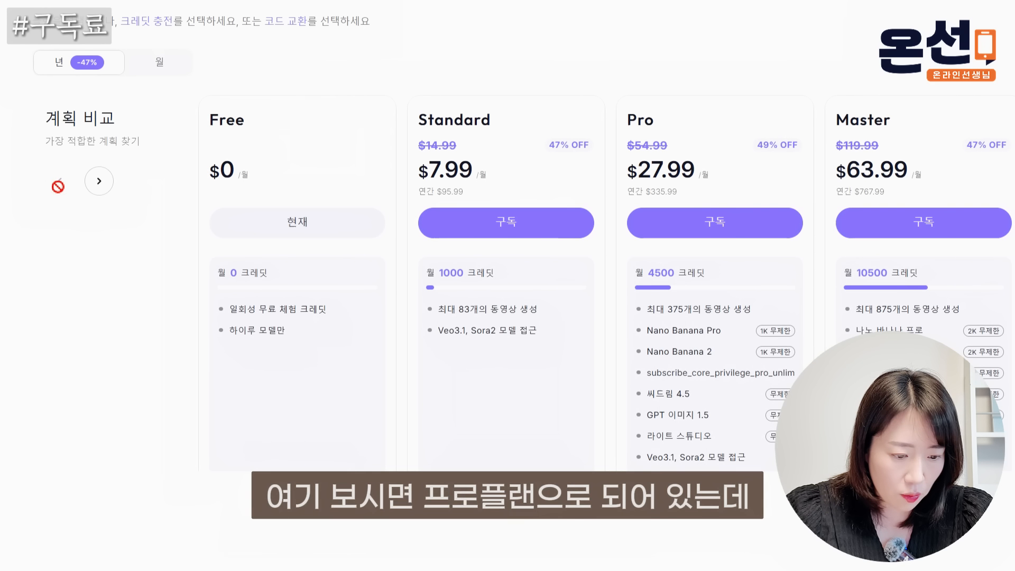
pyautogui.scroll(1, 392, 89)
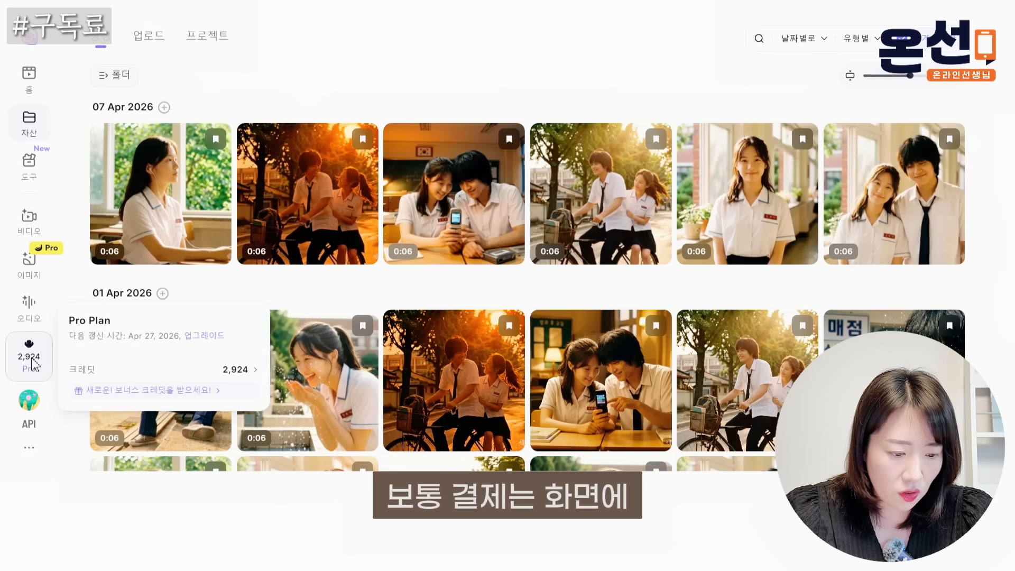
pyautogui.click(32, 368)
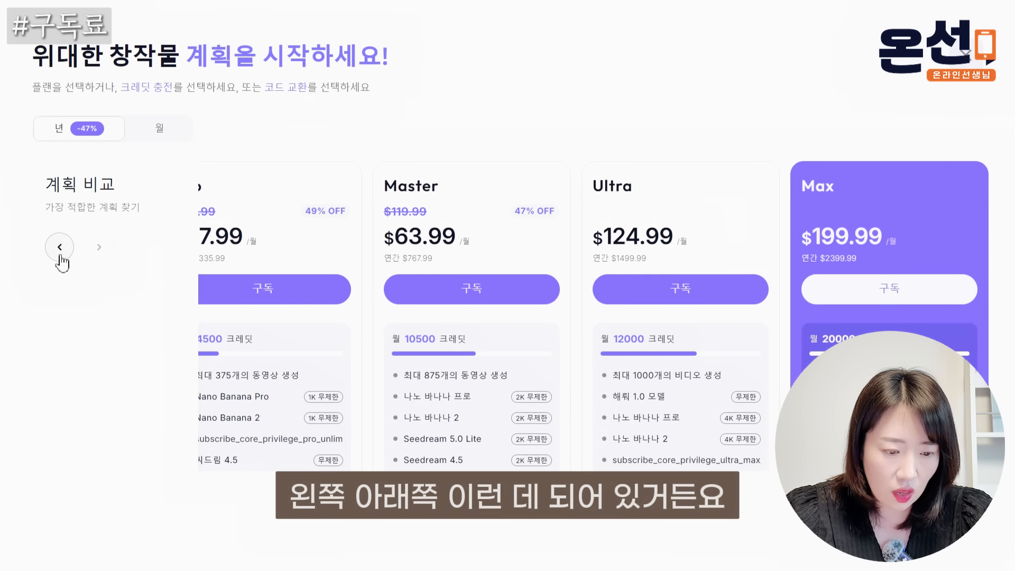
pyautogui.click(60, 253)
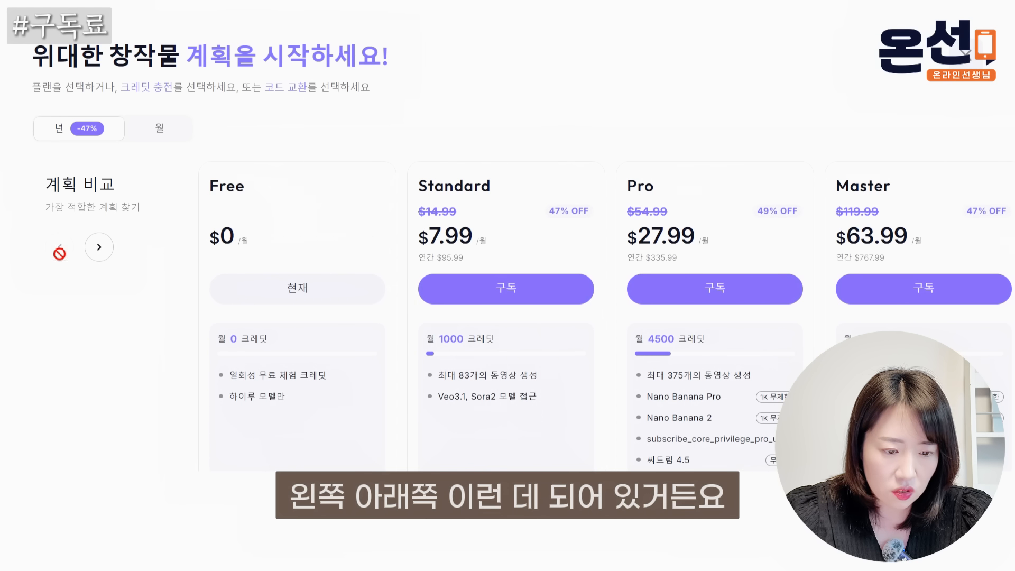
# Step: Examine the yearly prices, monthly credits and included models of the Free, Standard and Pro plans
pyautogui.scroll(-3, 242, 181)
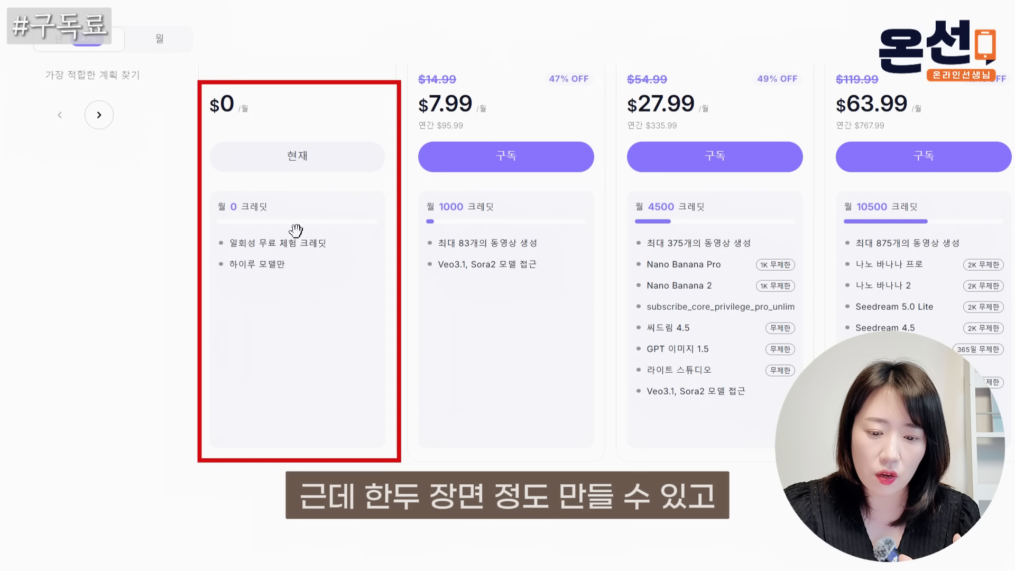
pyautogui.scroll(3, 296, 231)
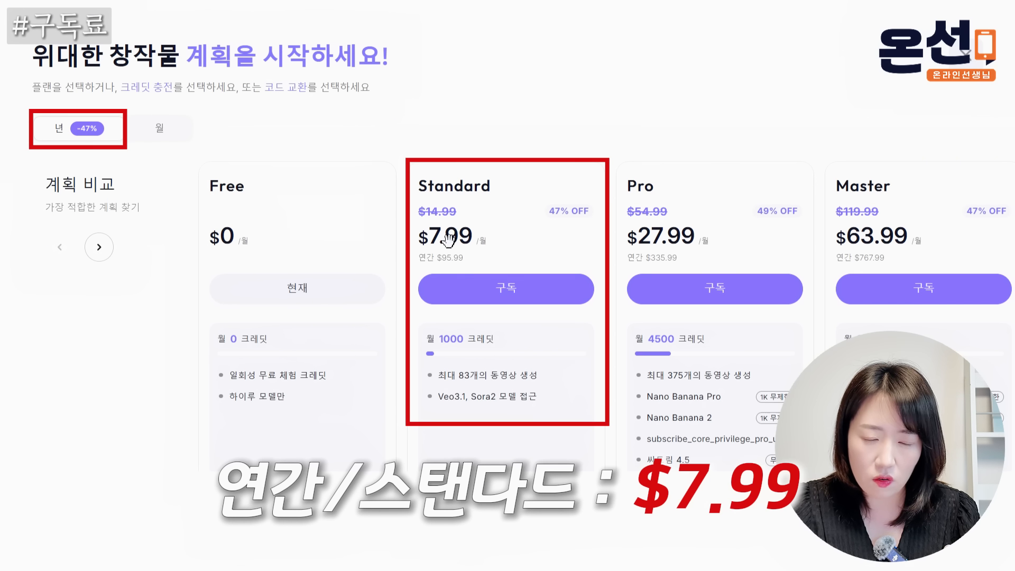
pyautogui.scroll(-3, 449, 236)
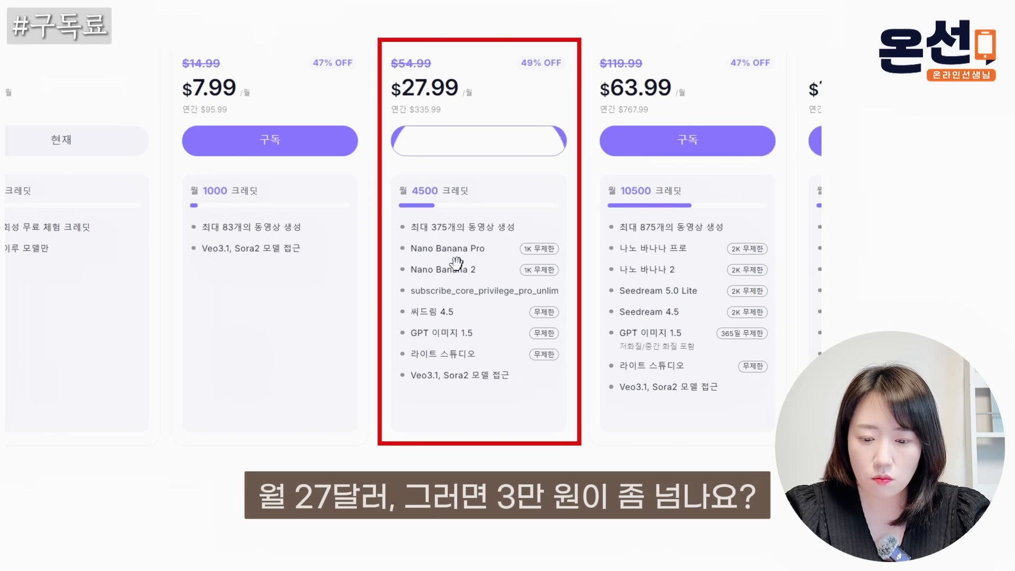
pyautogui.moveTo(418, 252)
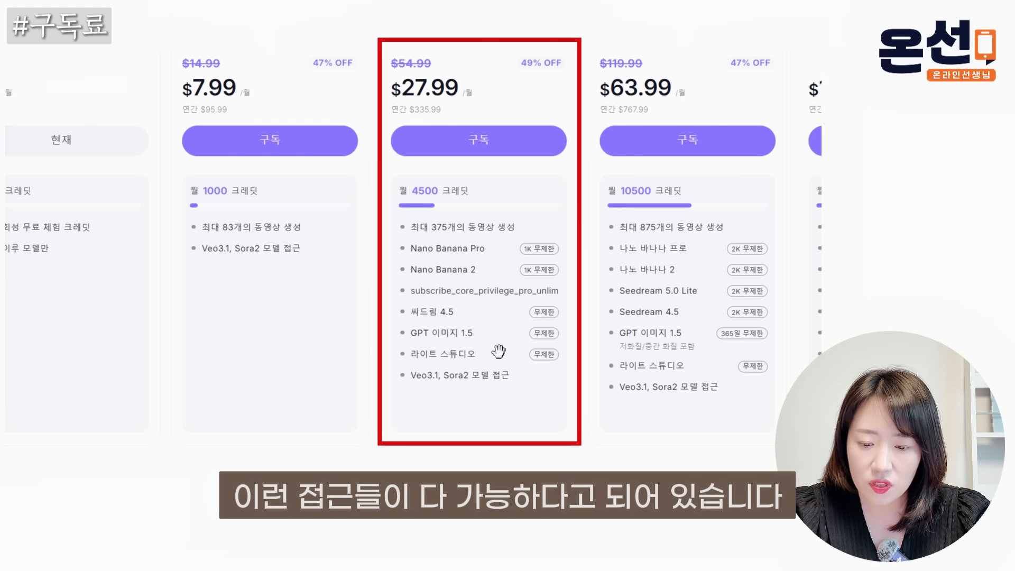
pyautogui.moveTo(425, 348)
pyautogui.moveTo(499, 412); pyautogui.dragTo(367, 403)
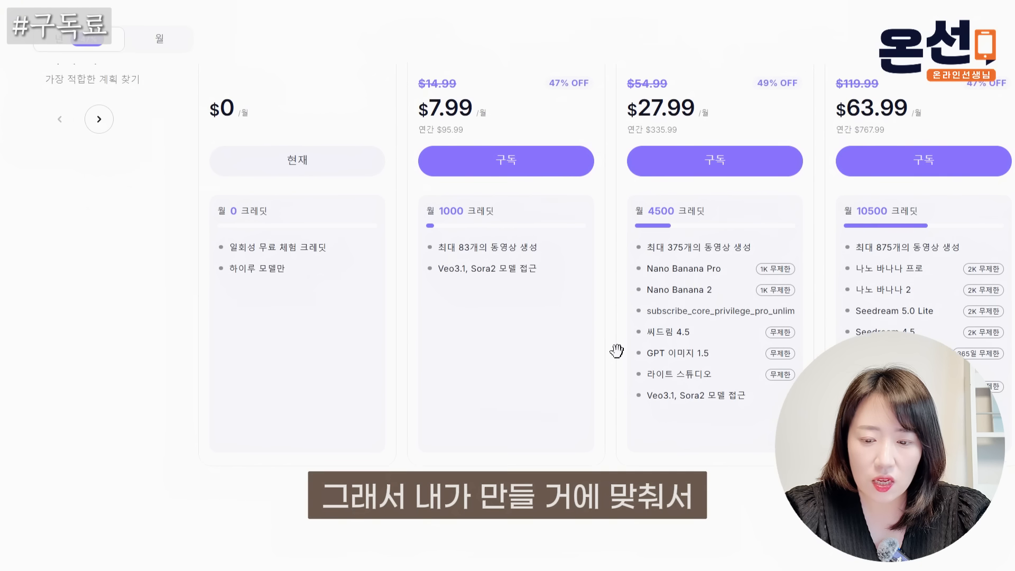
# Step: Look across the higher-priced yearly plans and switch the plan comparison to monthly billing
pyautogui.scroll(3, 617, 350)
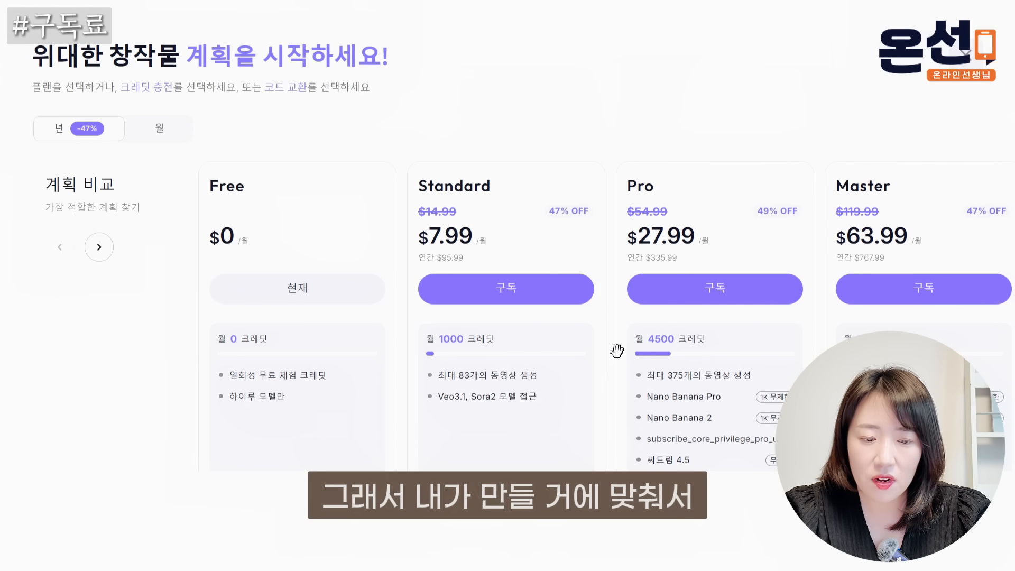
pyautogui.moveTo(922, 208); pyautogui.dragTo(464, 206)
pyautogui.moveTo(658, 223); pyautogui.dragTo(829, 226)
pyautogui.click(153, 138)
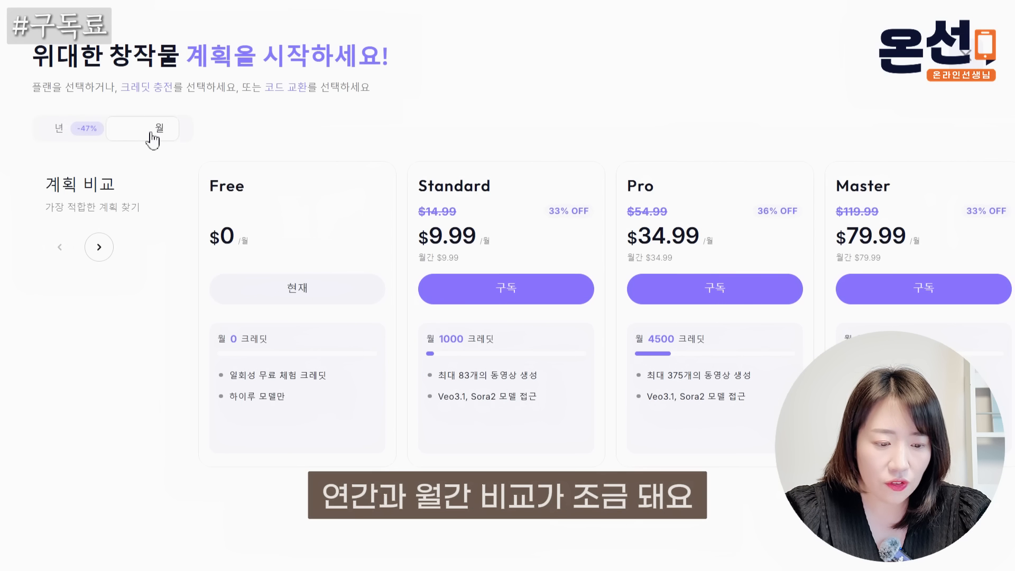